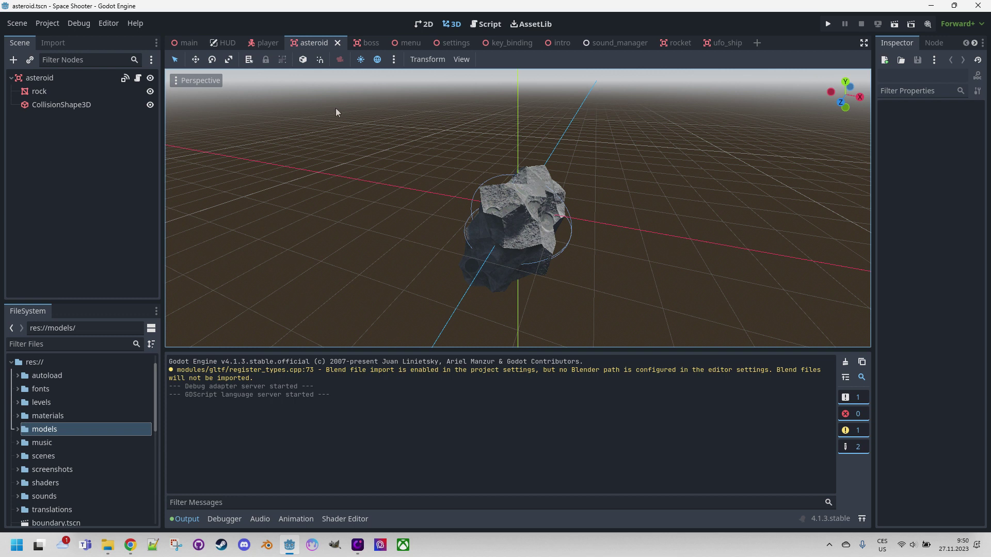
Step: Open fastufo.blend in Blender from Recent Files, then bring the ShareTextures browser window forward
left_click(267, 545)
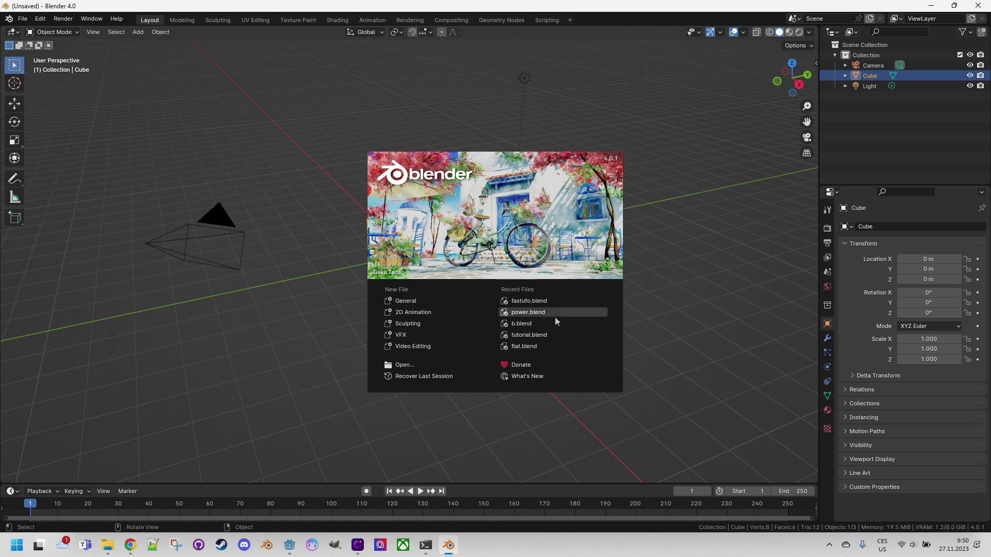
left_click(527, 300)
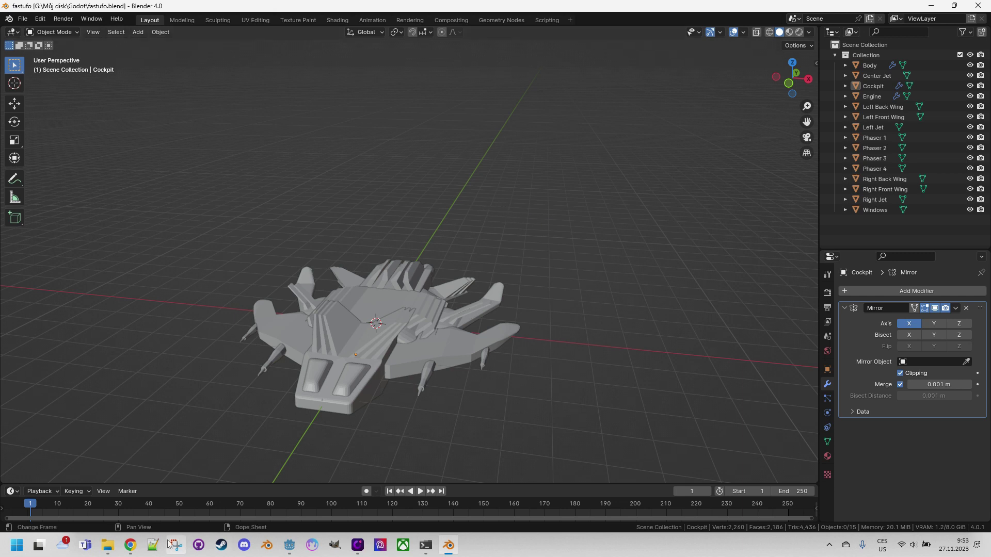
left_click(130, 550)
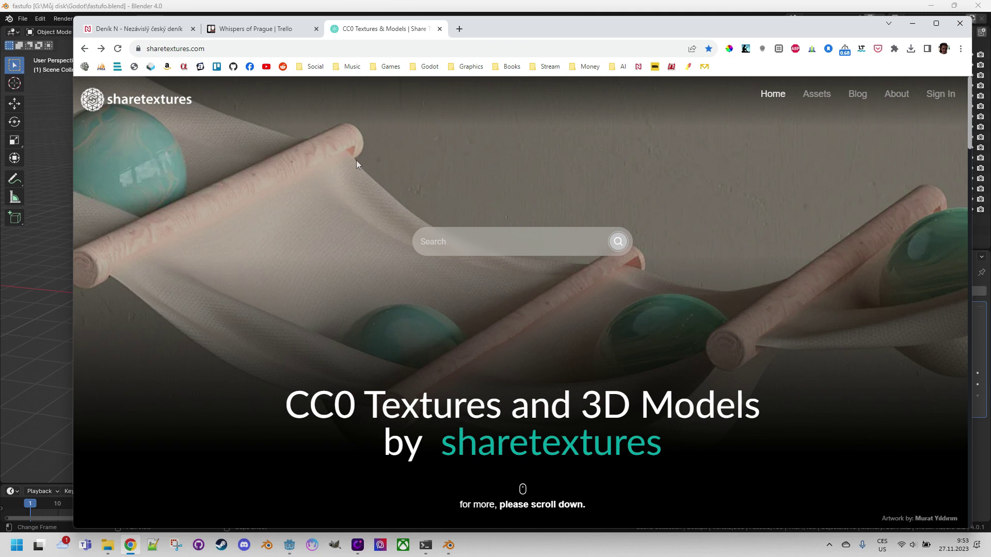
Step: Filter ShareTextures assets to Metal textures and download Metallic Blue as metallic_blue-1K.zip
left_click(819, 97)
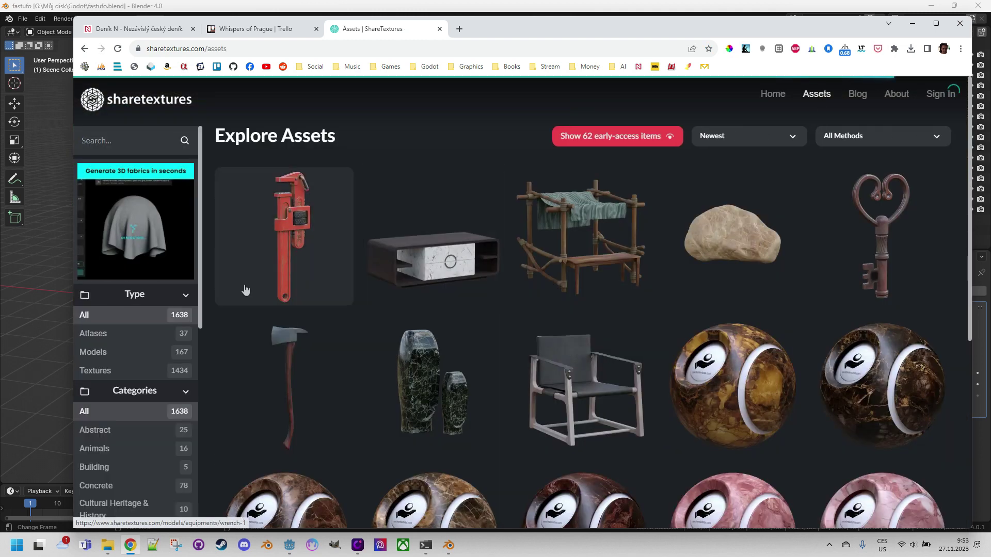
left_click(98, 370)
scroll(101, 372, "down", 4)
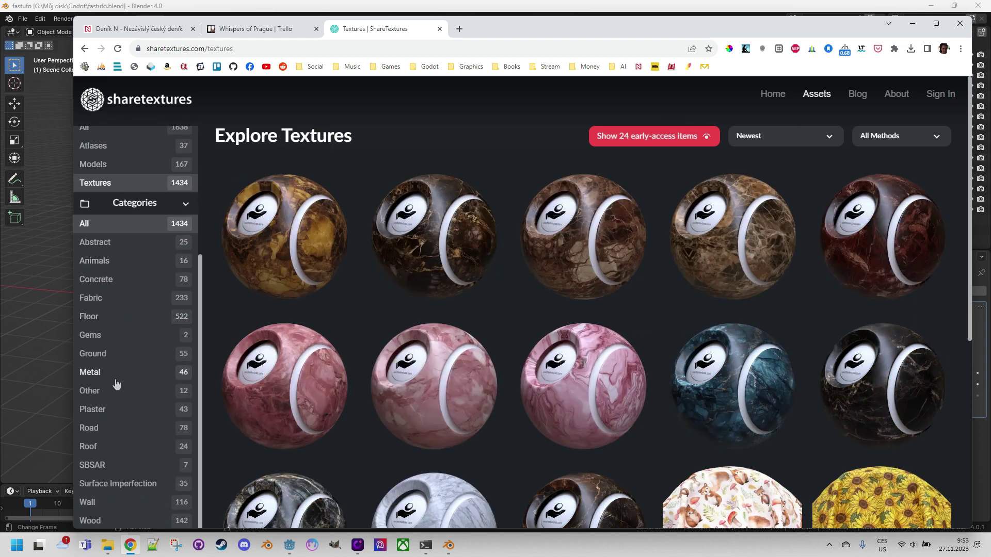
left_click(101, 373)
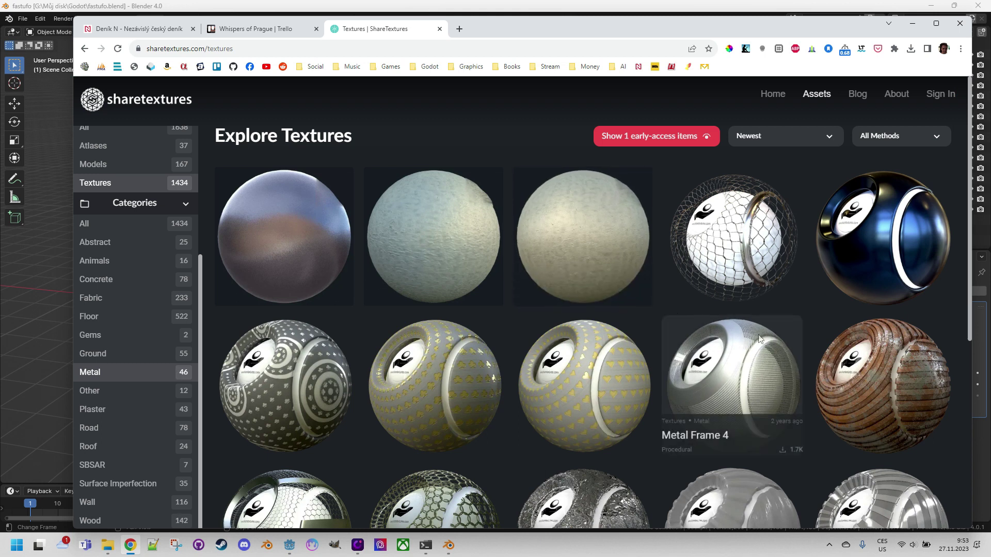
left_click(885, 246)
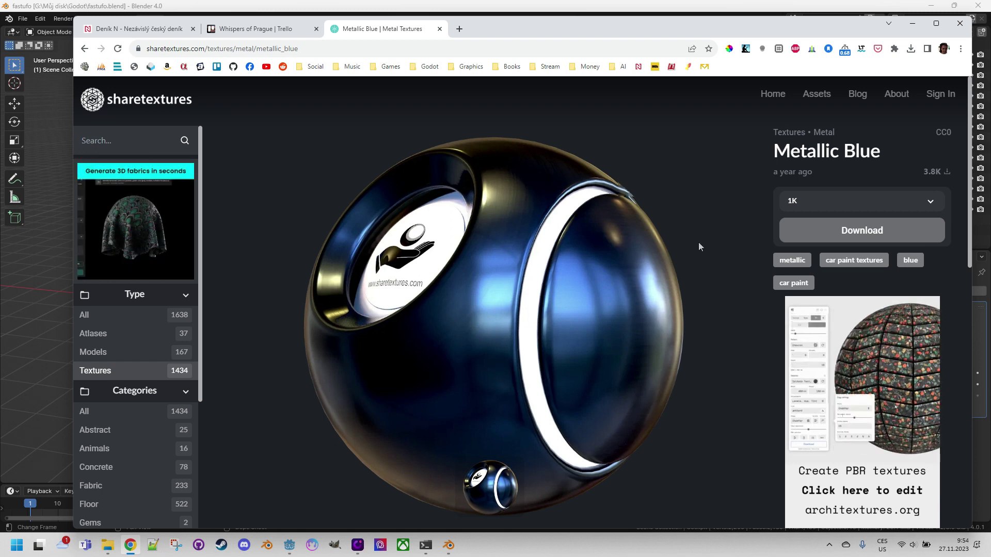
left_click(846, 236)
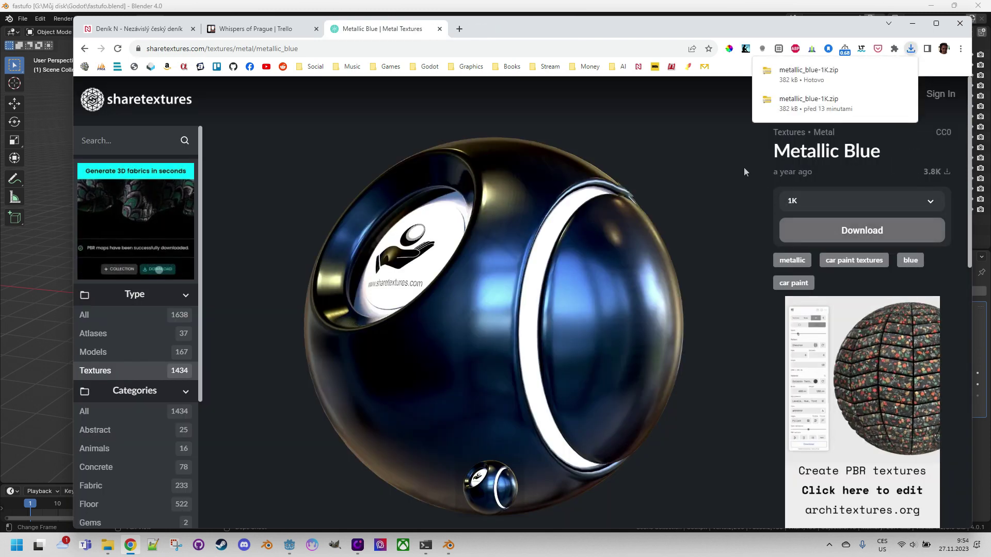
Step: Extract metallic_blue-1K.zip in Downloads and open the resulting folder of five JPG maps
left_click(107, 547)
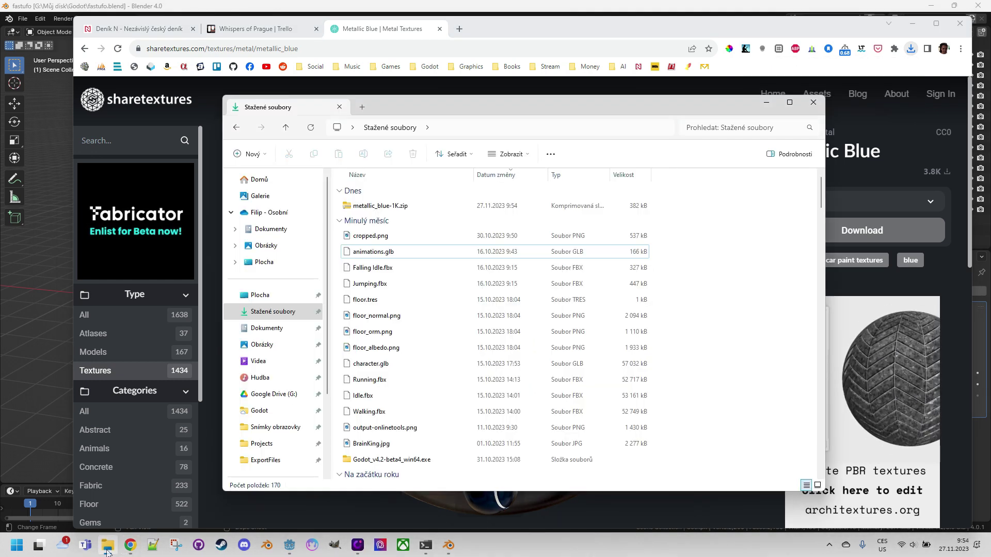
left_click(379, 209)
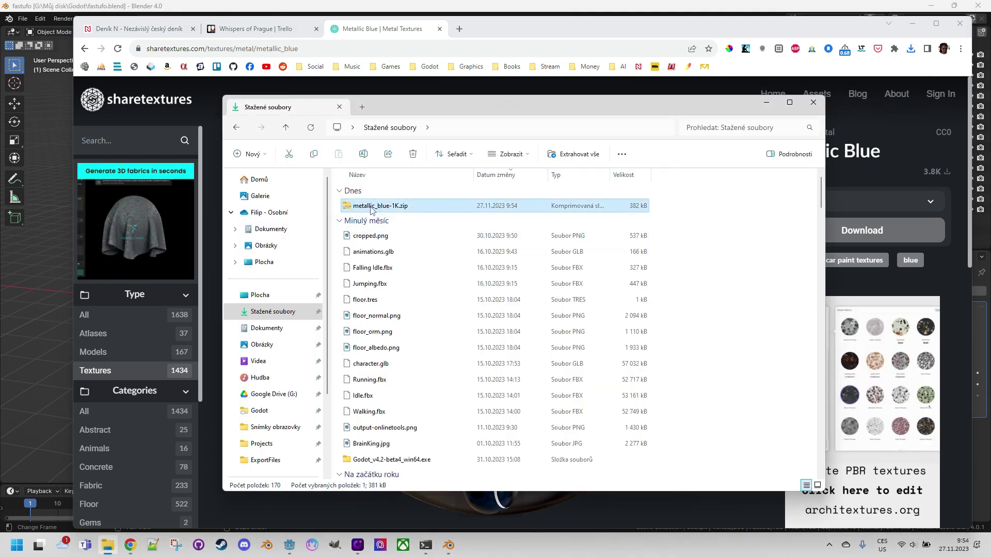
right_click(369, 208)
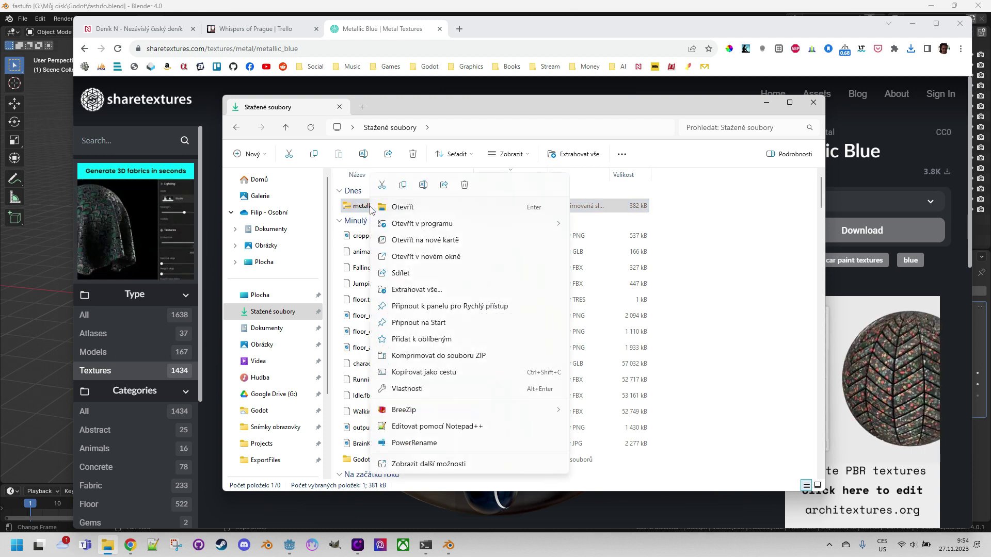
left_click(424, 292)
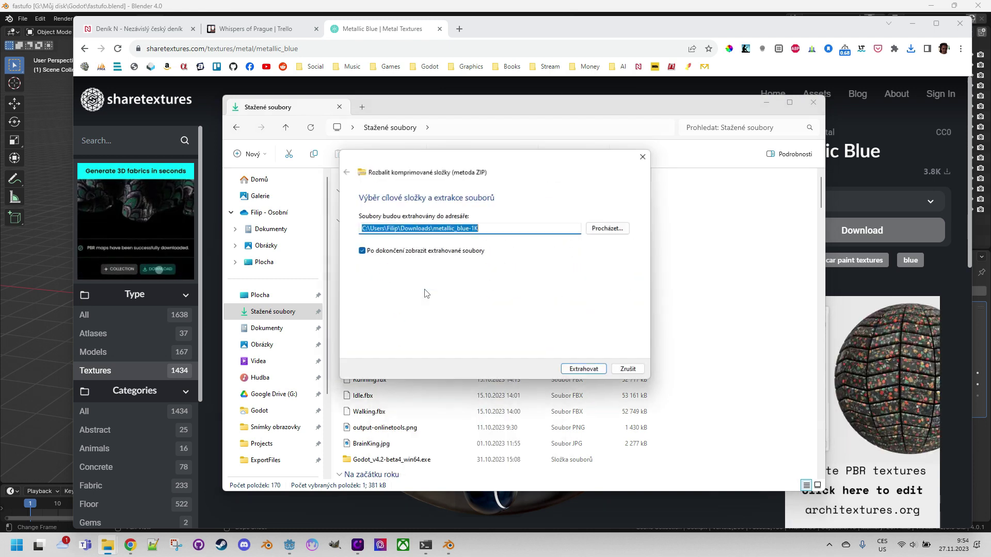
left_click(585, 372)
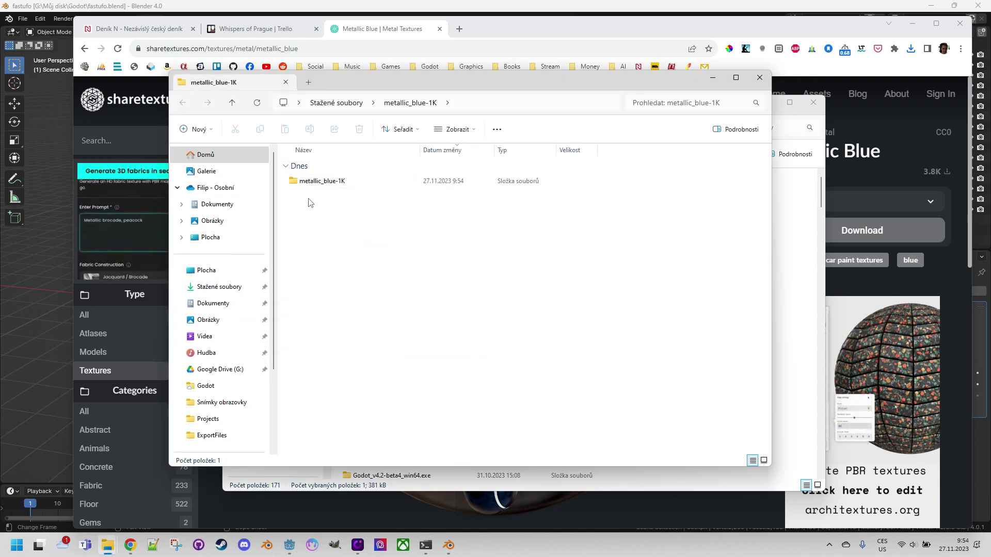
left_click(293, 183)
double_click(292, 185)
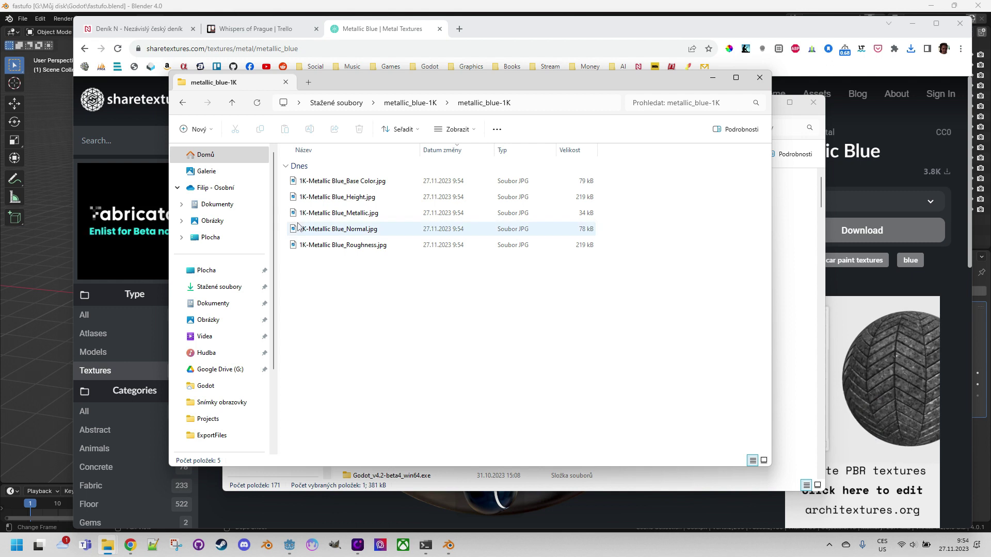
mouse_move(298, 225)
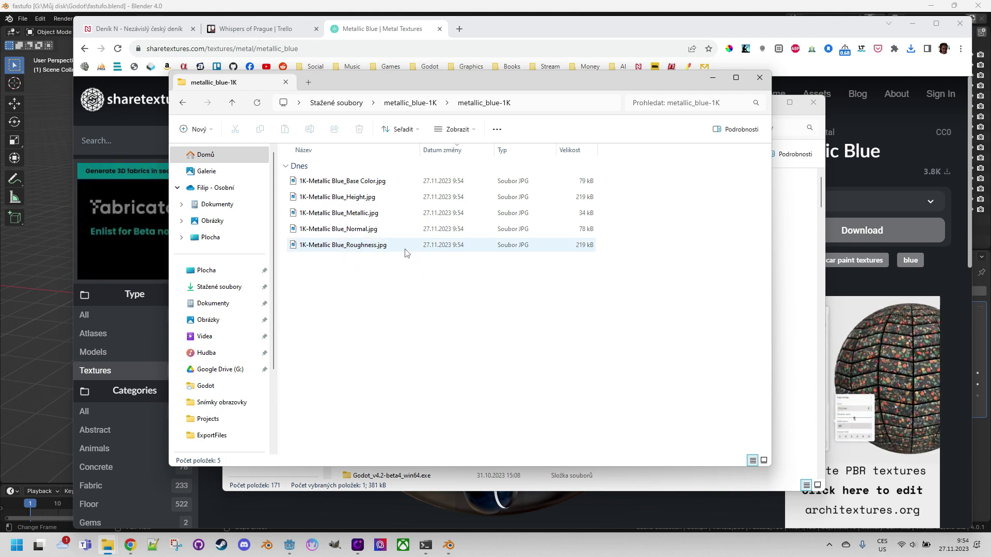
Step: Back in Blender, search the add-ons for 'node' and tick Node Wrangler in Preferences
left_click(450, 547)
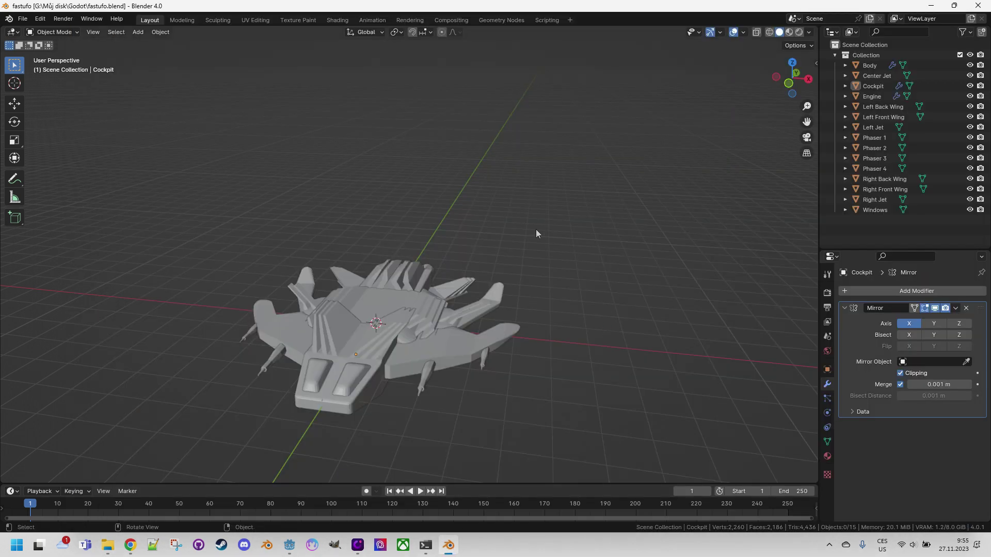
left_click(40, 20)
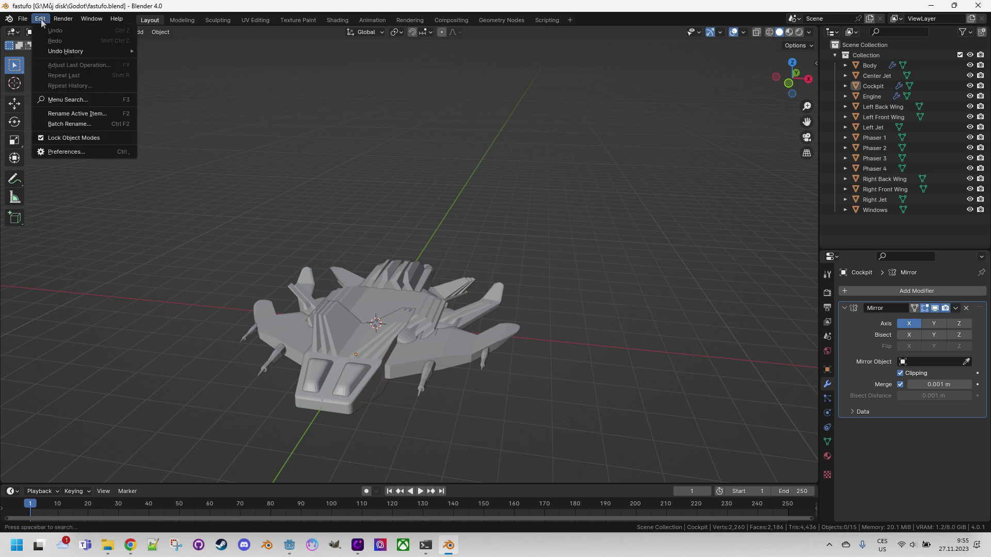
left_click(76, 150)
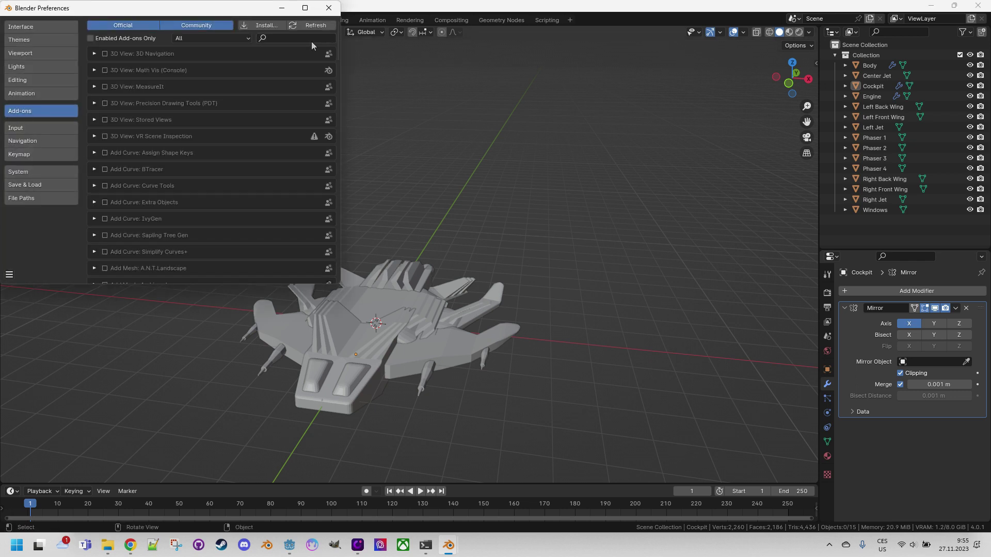
left_click(311, 39)
type("node")
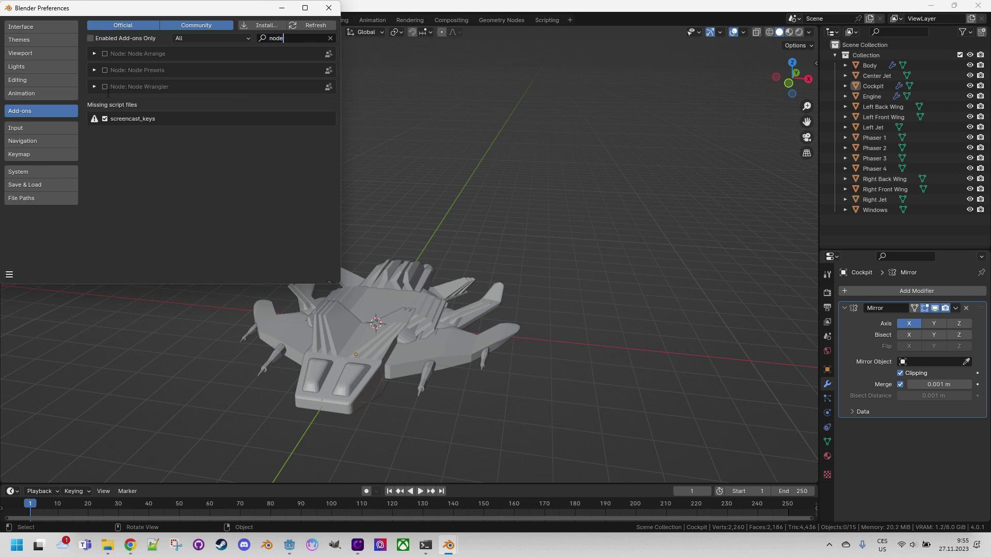
left_click(105, 87)
left_click(329, 8)
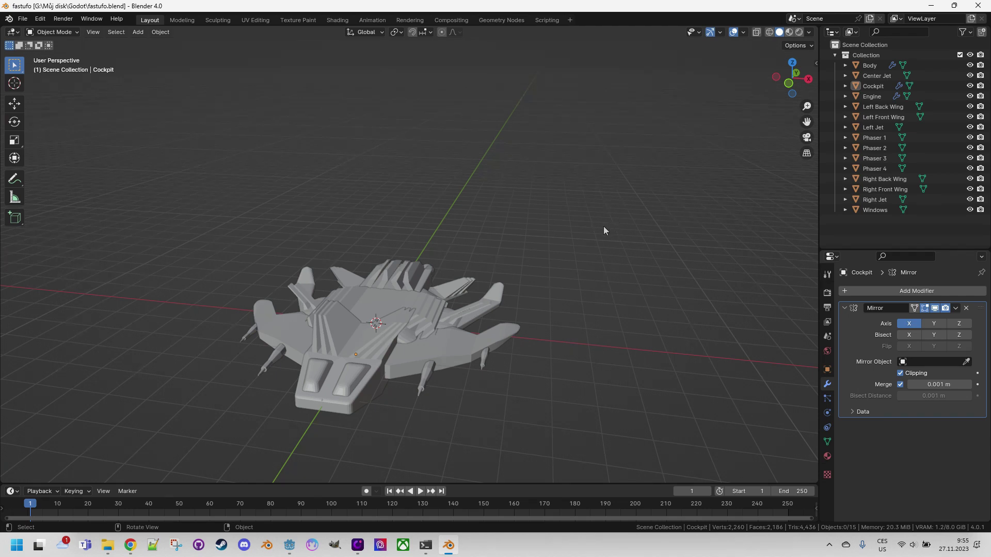
Step: Select the Body and create a new Principled BSDF material named 'Material' for it
left_click(404, 306)
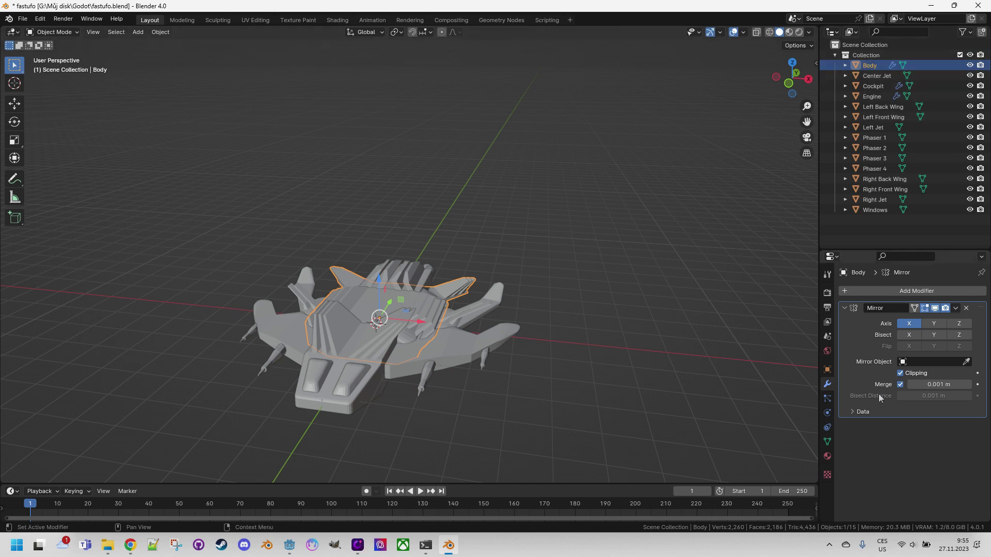
left_click(827, 456)
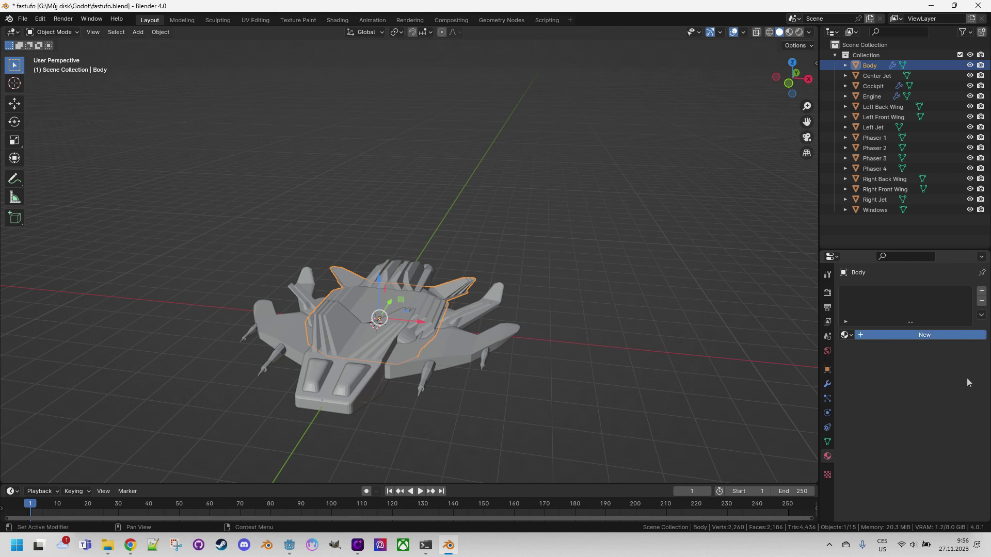
left_click(931, 335)
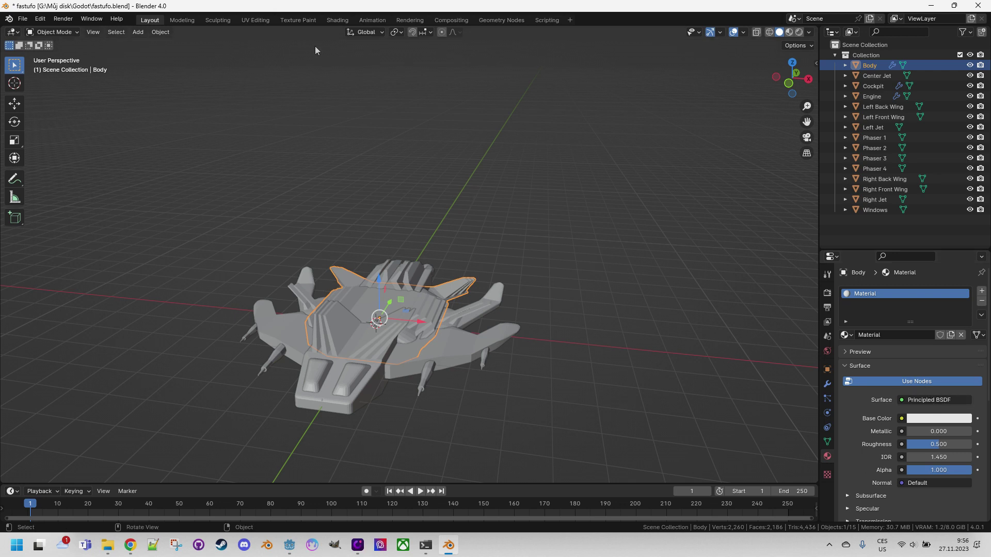
Step: In Shading, run Principled Texture Setup on the BSDF and select the five metallic_blue-1K maps
left_click(327, 20)
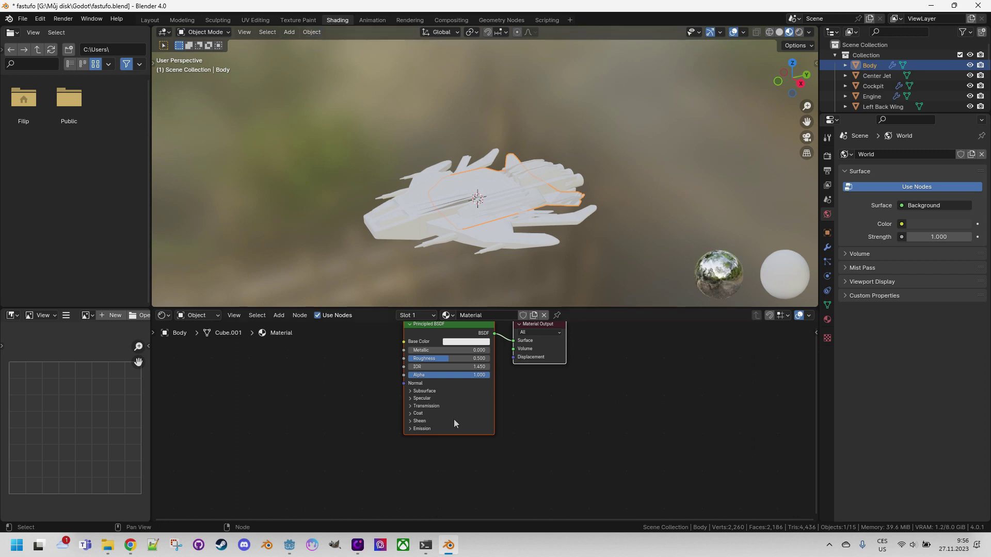
scroll(345, 367, "up", 4)
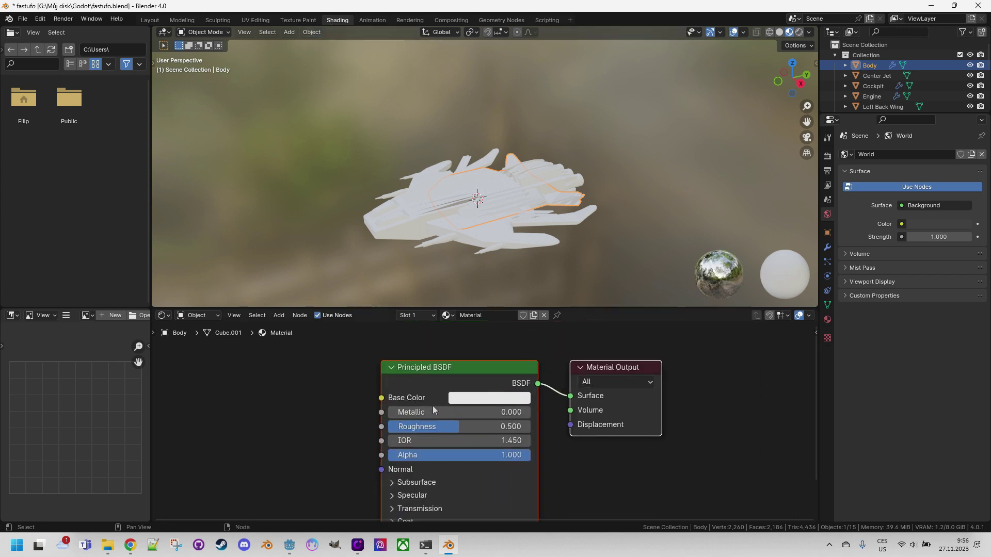
left_click(470, 368)
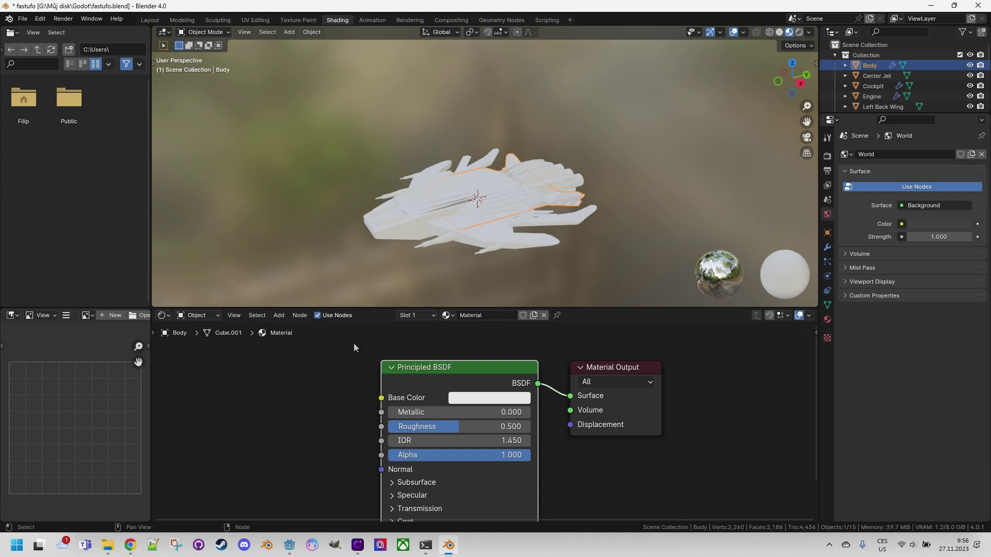
key("ctrl+shift+t")
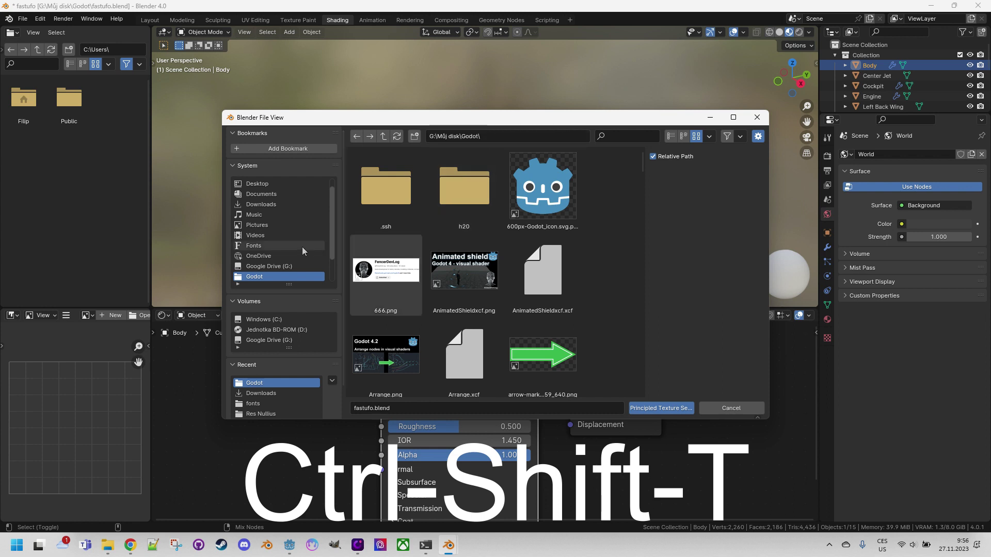
left_click(266, 204)
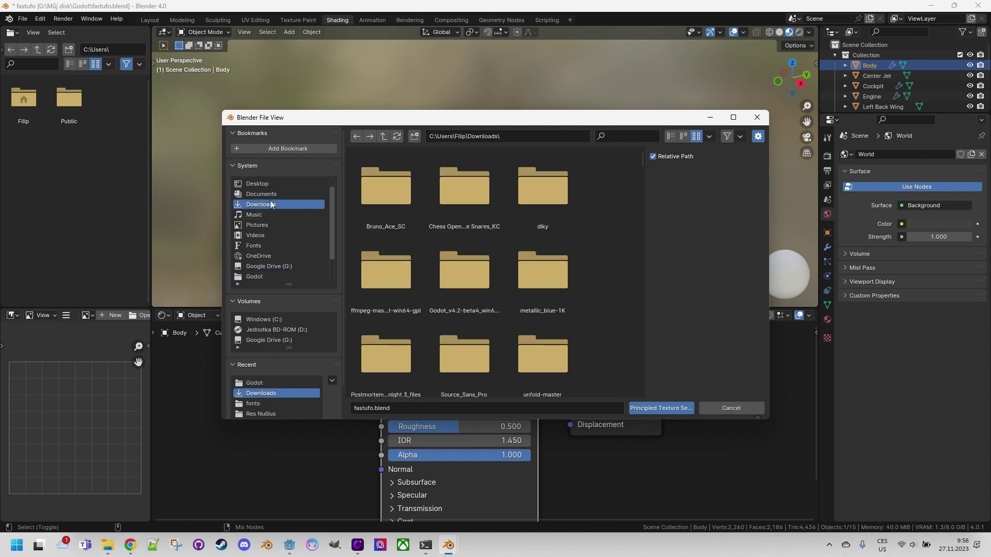
scroll(599, 303, "down", 2)
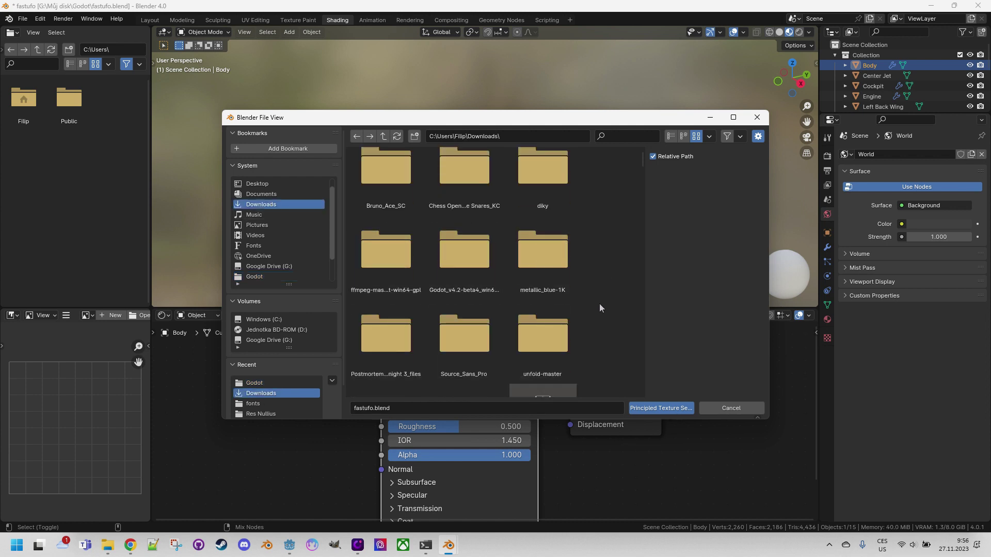
left_click(548, 228)
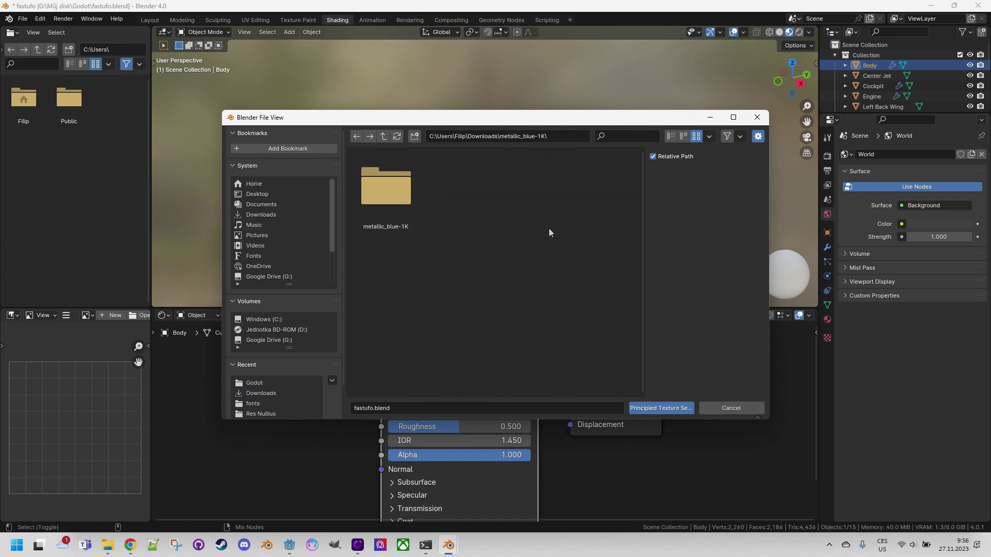
double_click(386, 192)
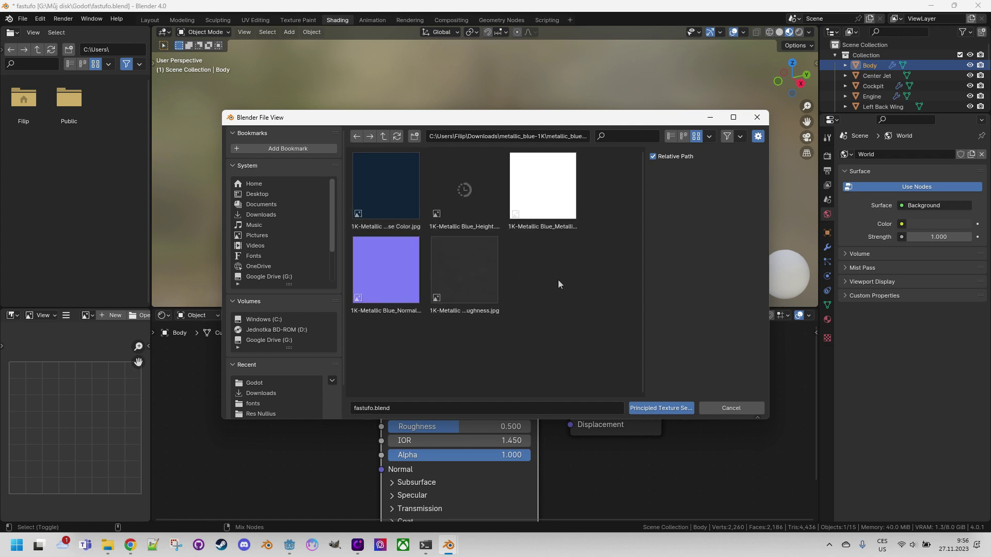
left_click_drag(590, 294, 389, 180)
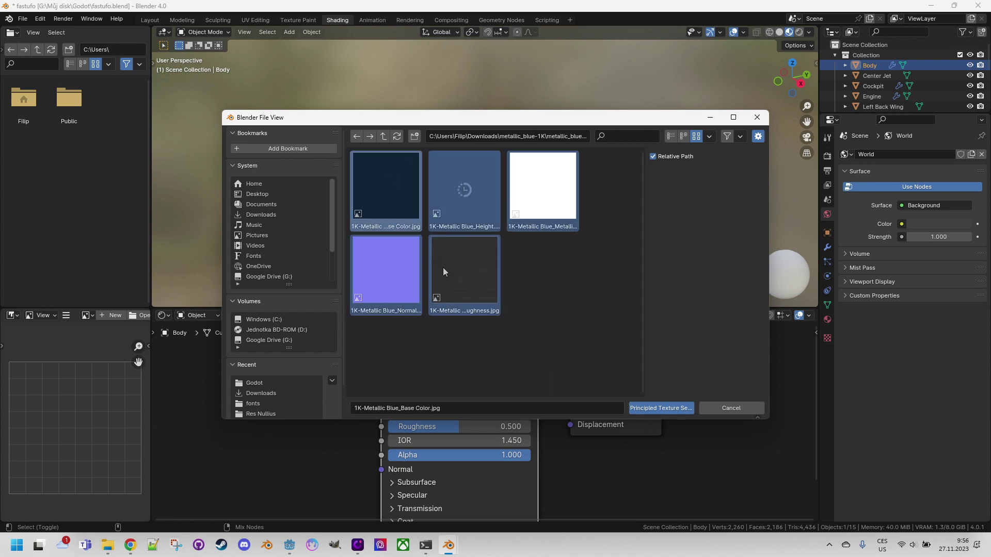
Step: Apply the five Metallic Blue maps, then enlarge the Shader Editor and zoom onto the new texture nodes
left_click(655, 408)
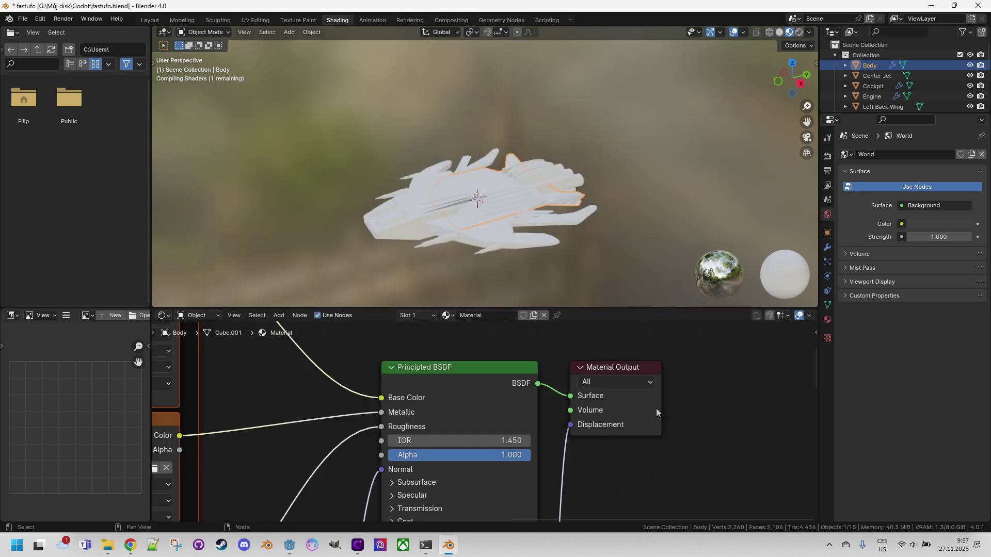
middle_click_drag(542, 422, 574, 308)
left_click_drag(574, 308, 573, 203)
middle_click_drag(668, 279, 661, 318)
scroll(661, 318, "up", 2)
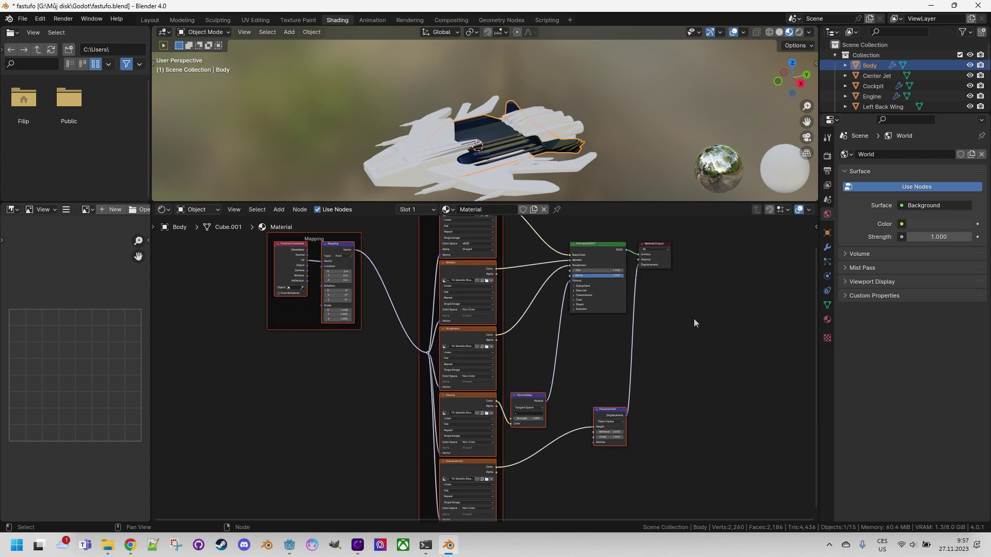
middle_click_drag(681, 324, 666, 363)
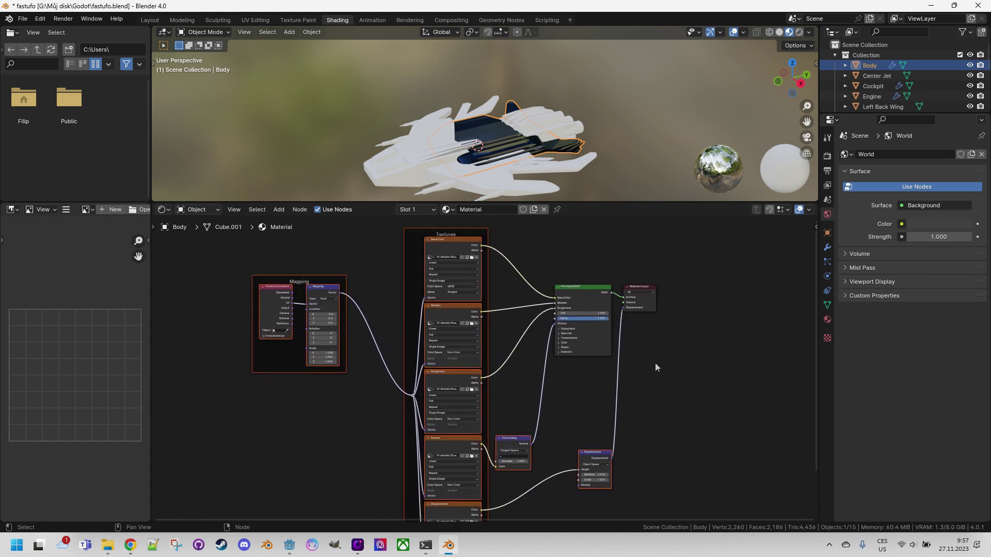
scroll(608, 341, "up", 2)
scroll(609, 343, "up", 1)
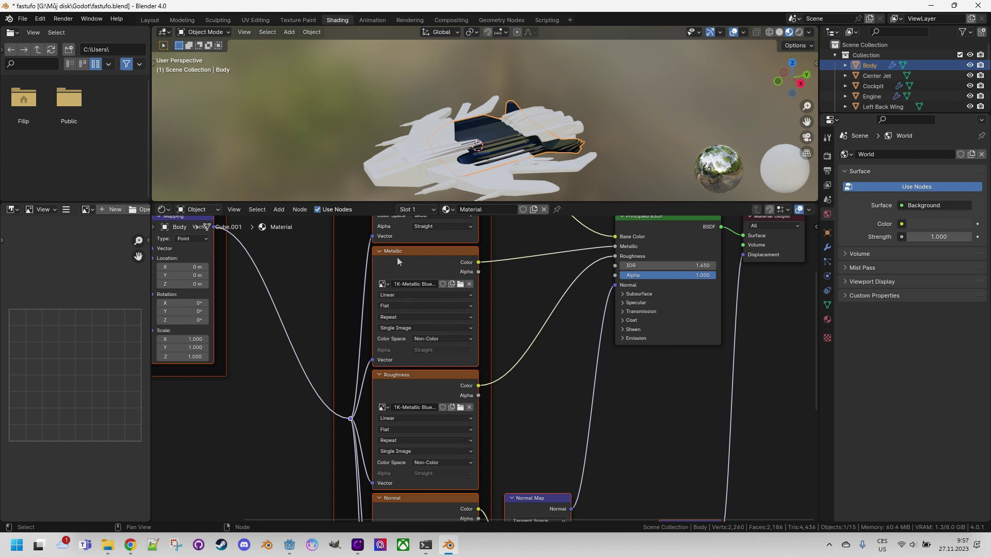
left_click(39, 18)
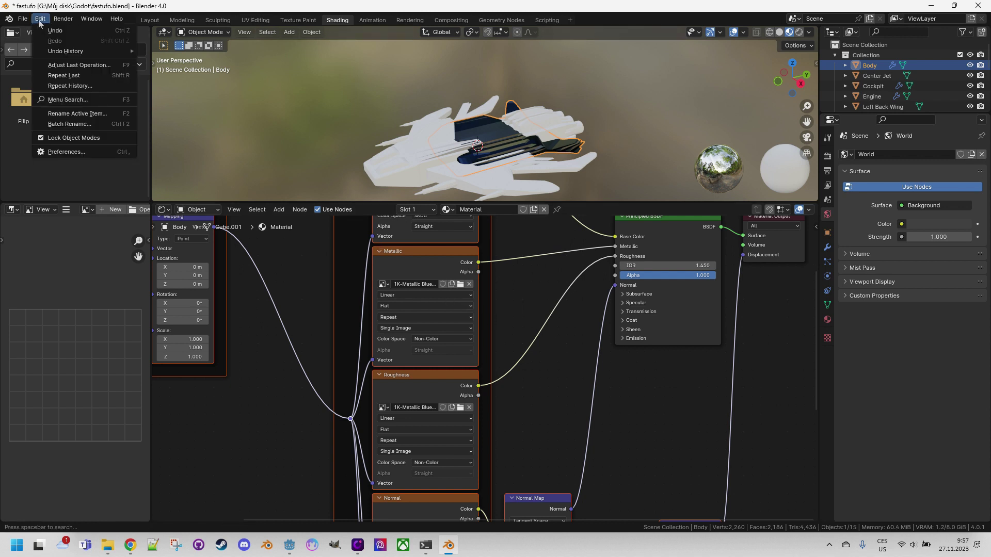
left_click(69, 152)
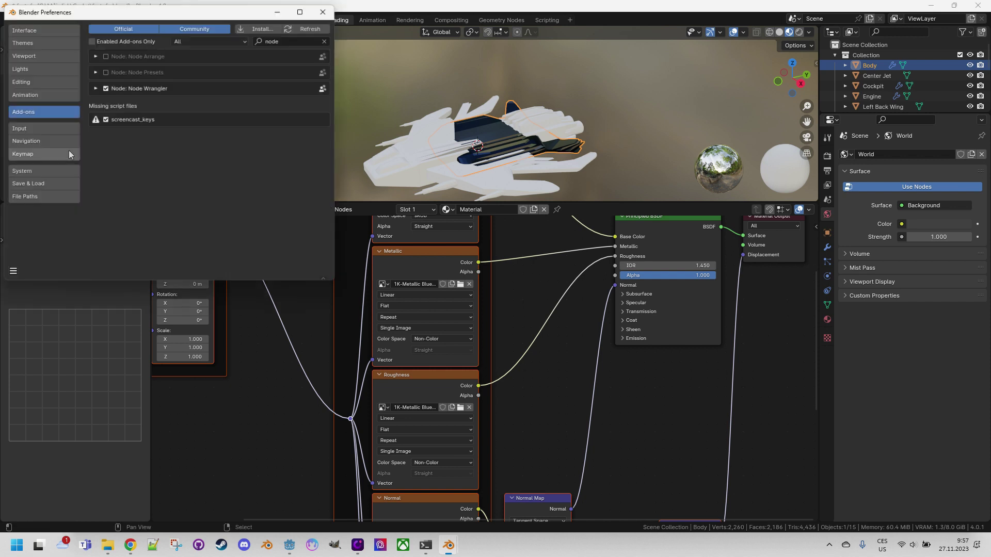
left_click(94, 87)
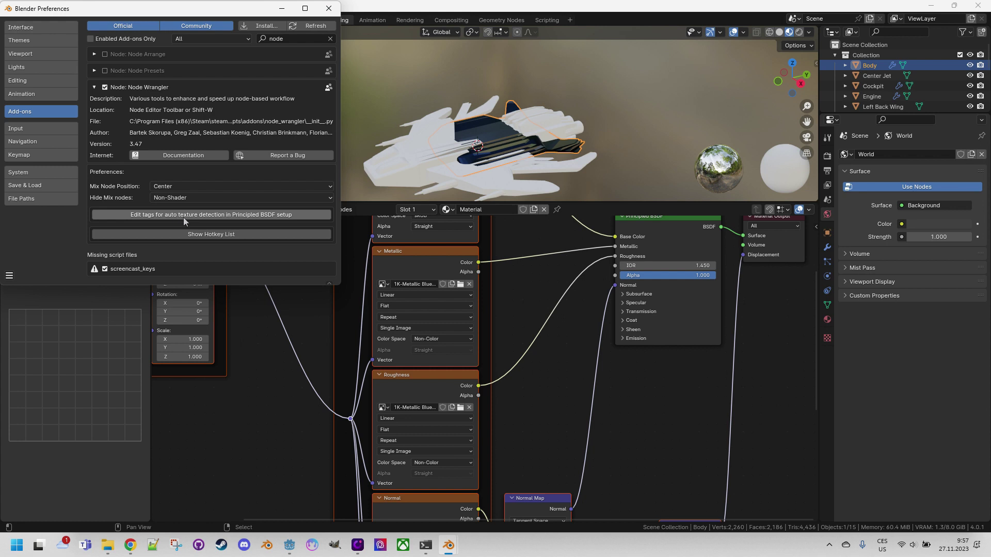
left_click(261, 216)
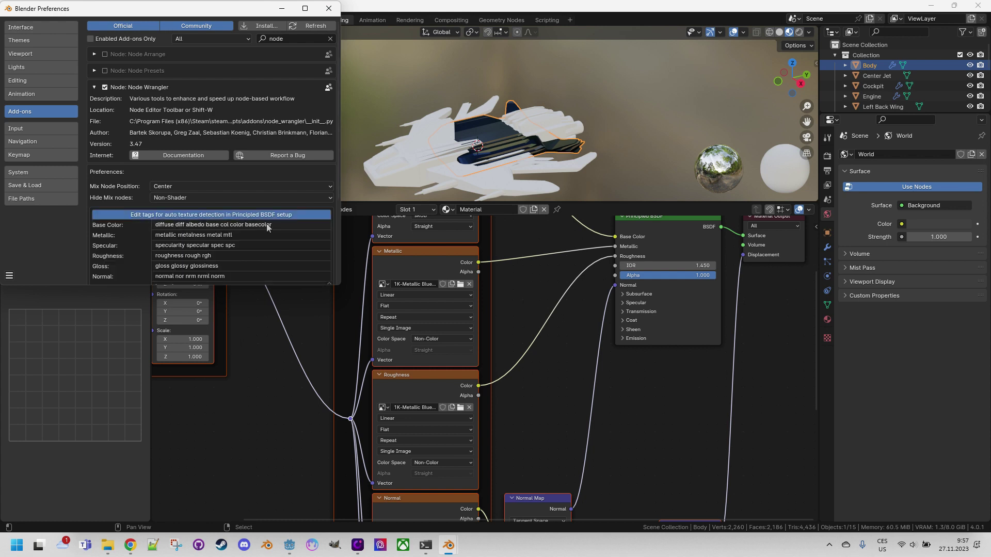
scroll(283, 217, "down", 5)
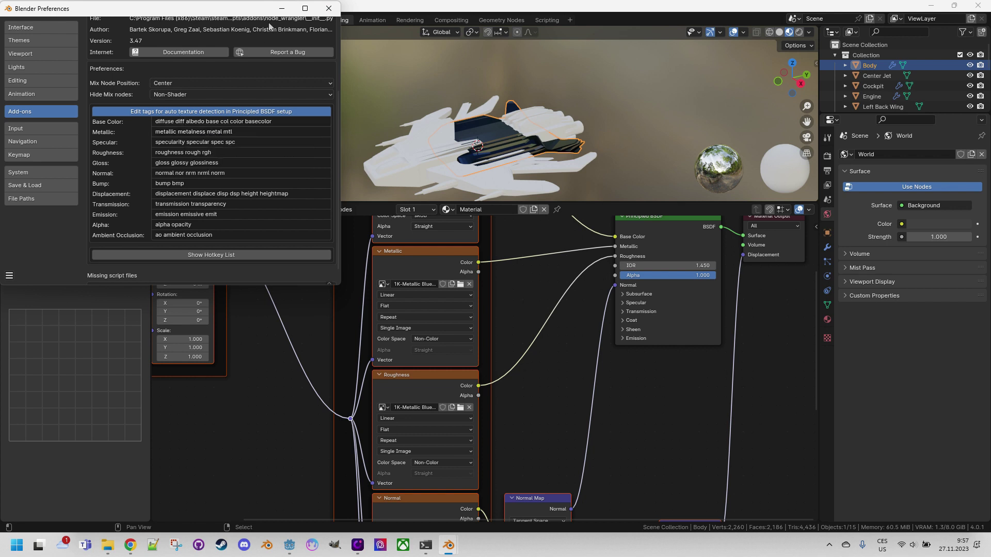
left_click(328, 8)
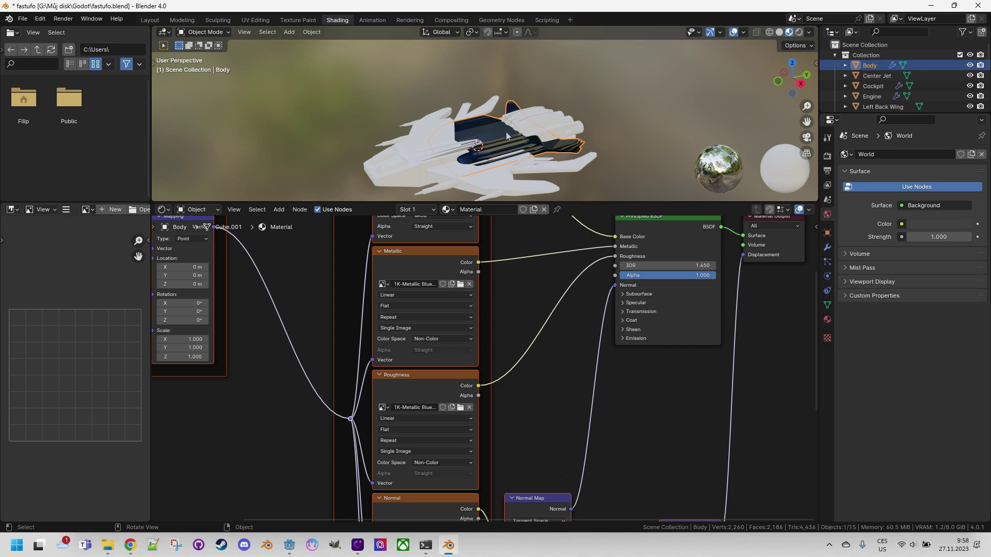
Step: Drag the Shader Editor border down and orbit to a top-down view of the blue Body
left_click_drag(567, 203, 567, 308)
middle_click_drag(493, 184, 494, 197)
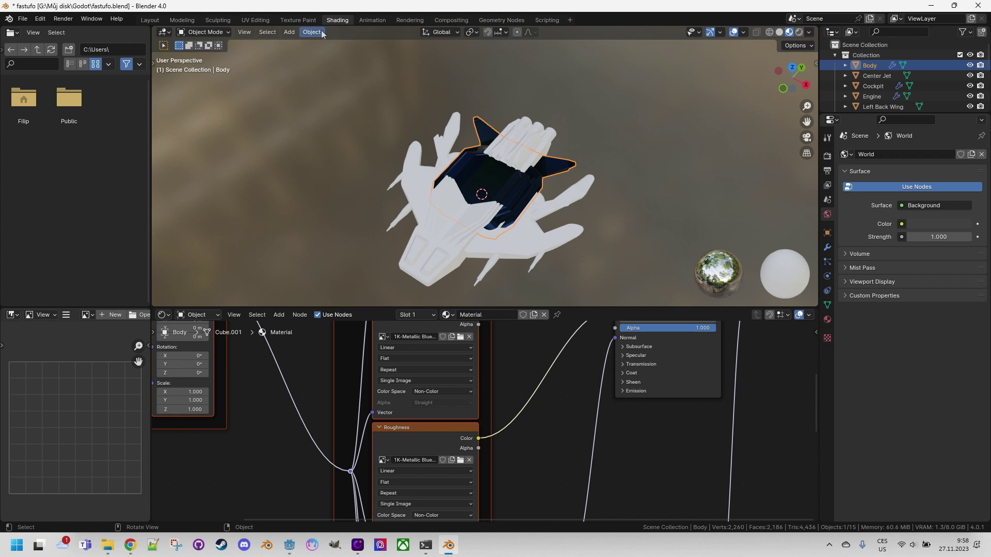
Step: In UV Editing, Smart UV Project the Body with an Island Margin of 0.01
left_click(255, 20)
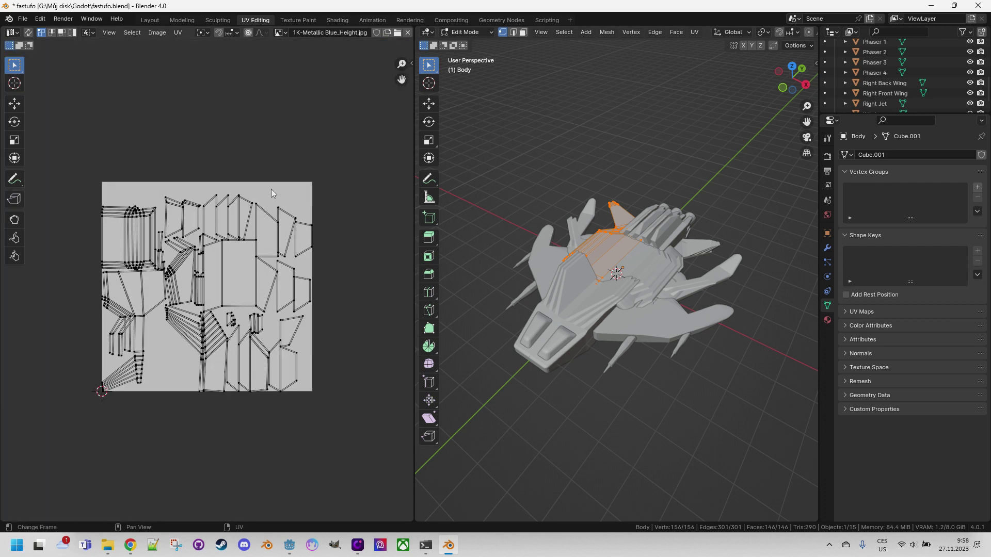
left_click(694, 33)
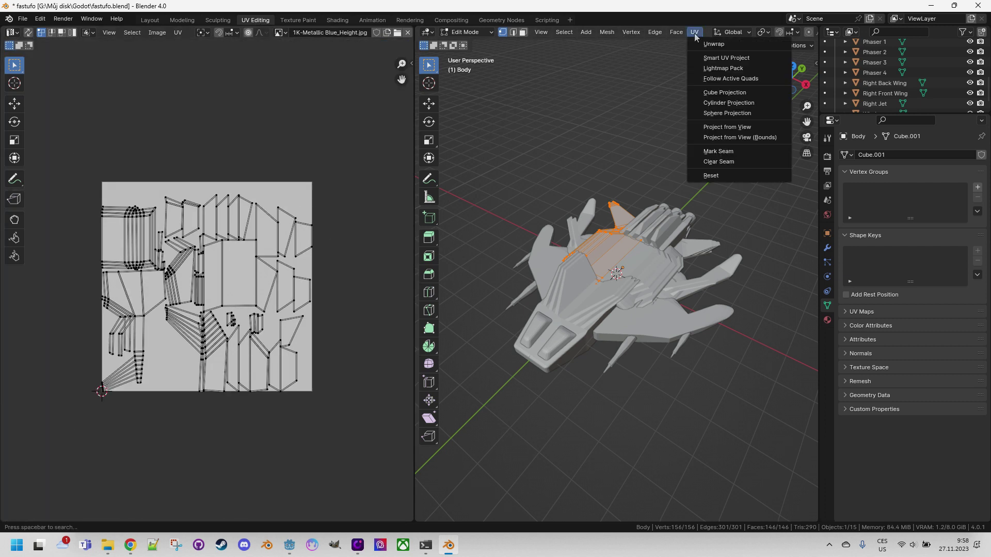
left_click(723, 58)
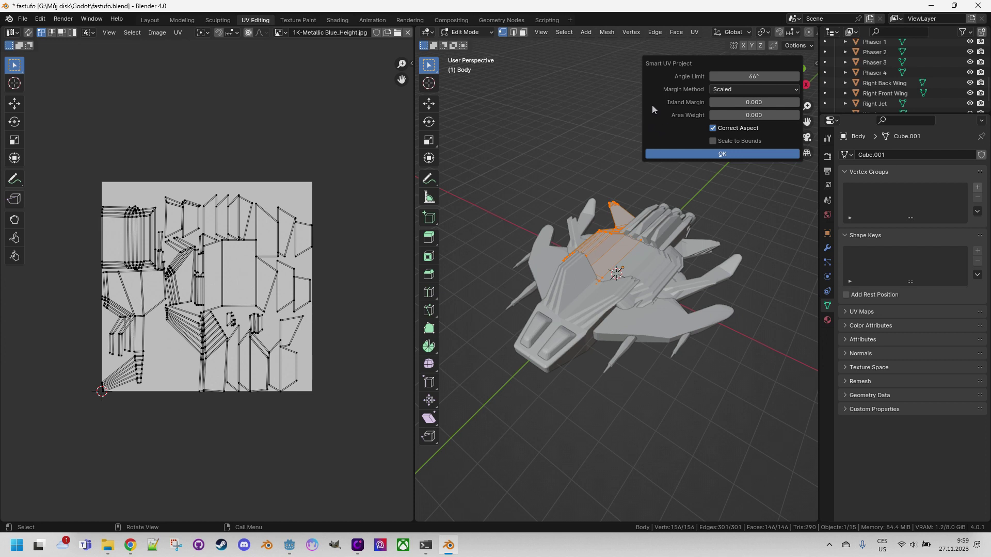
left_click(763, 102)
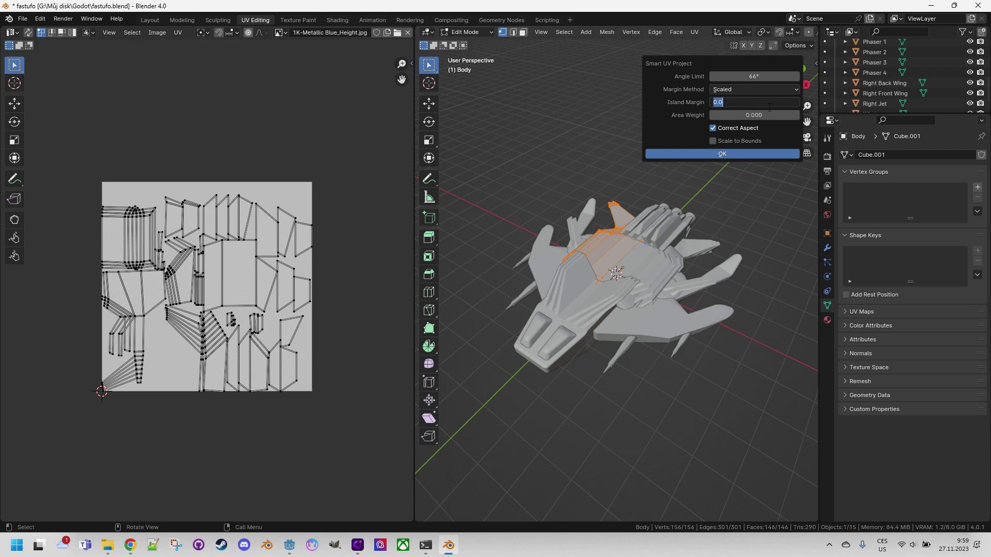
type("0.01")
left_click(723, 153)
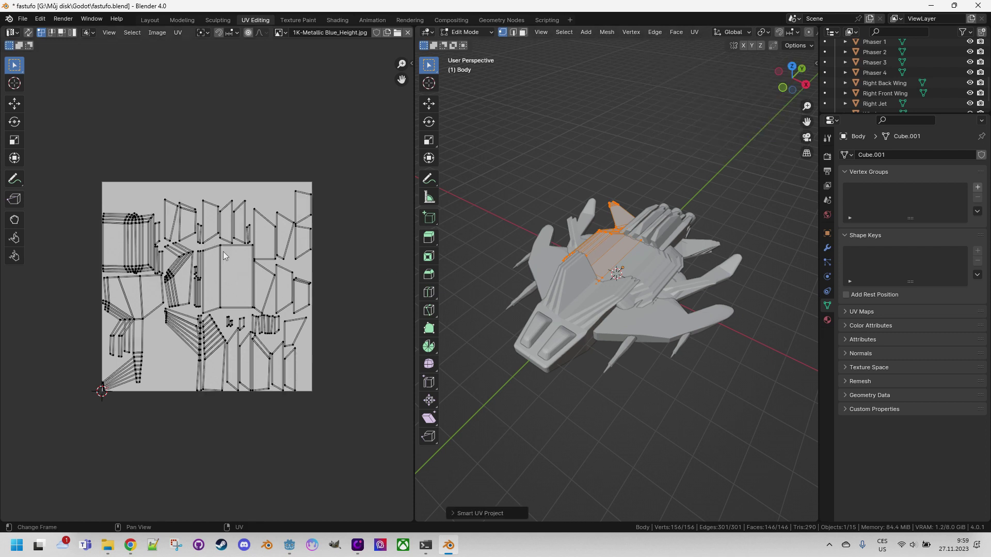
scroll(225, 253, "up", 4)
scroll(226, 253, "down", 3)
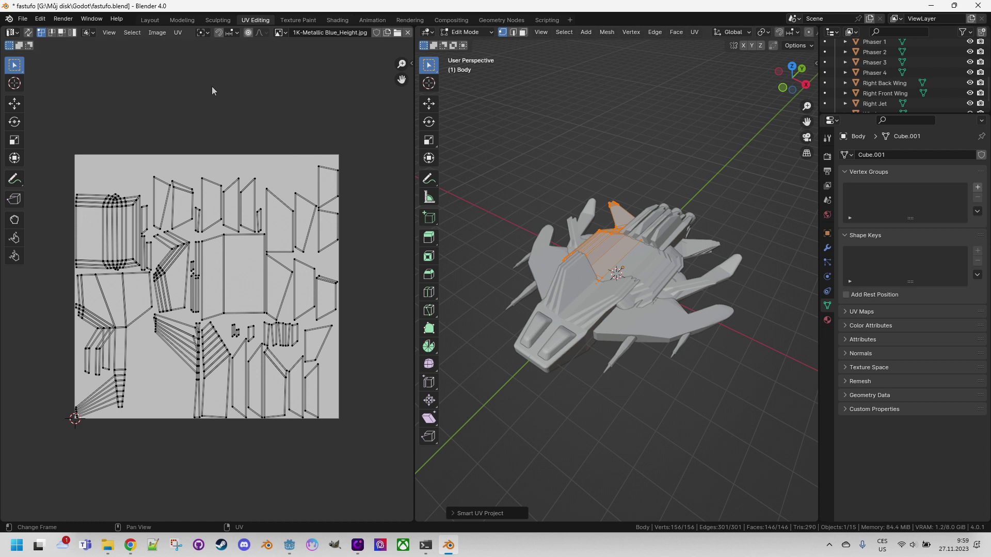
Step: In Layout, switch to Material Preview and orbit and zoom around the textured ship
left_click(150, 20)
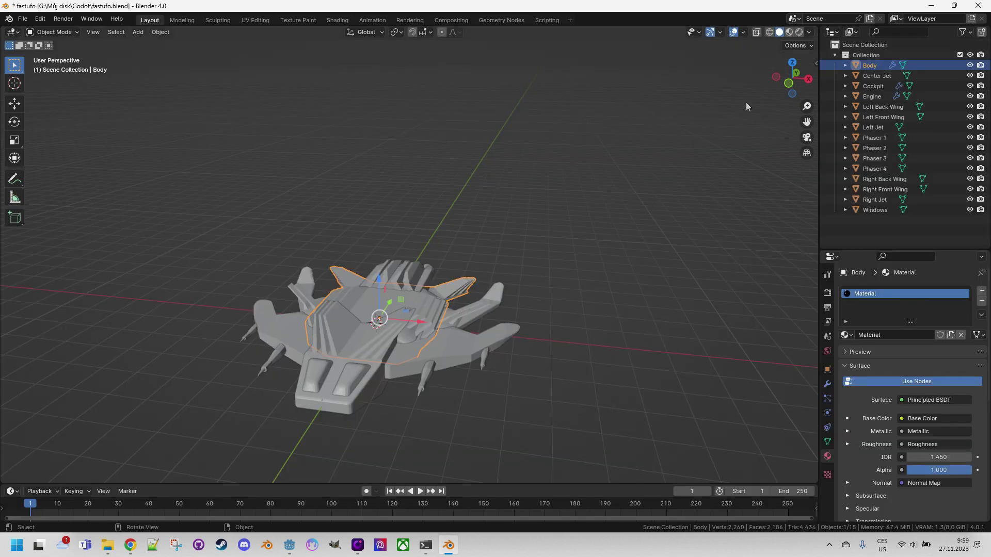
left_click(789, 33)
middle_click_drag(535, 222, 583, 377)
scroll(580, 371, "up", 3)
scroll(578, 365, "down", 3)
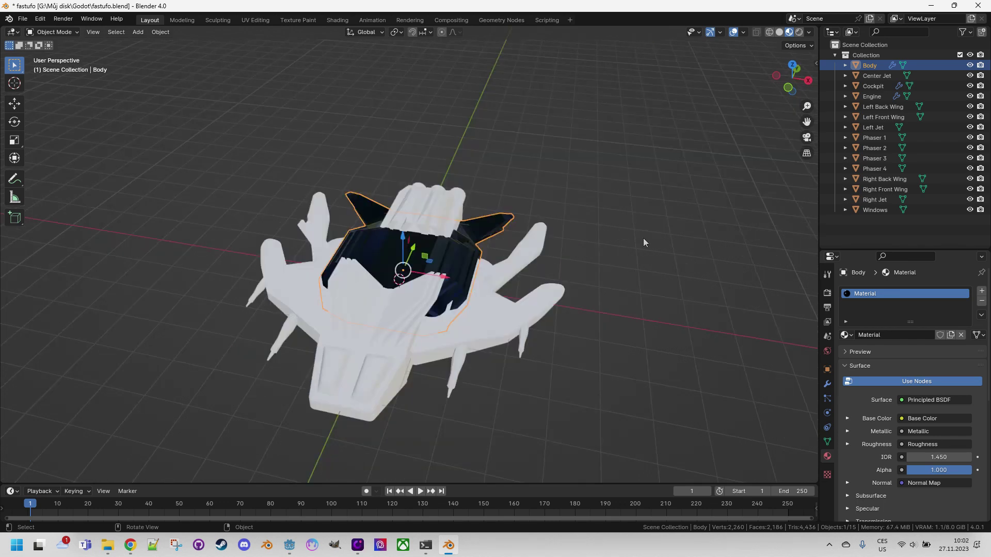
scroll(643, 238, "up", 4)
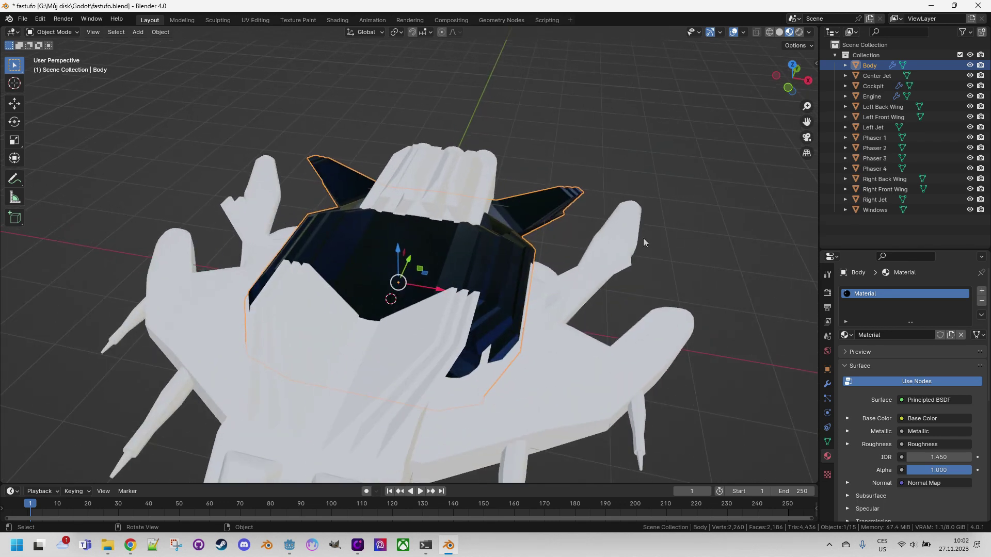
scroll(511, 194, "down", 3)
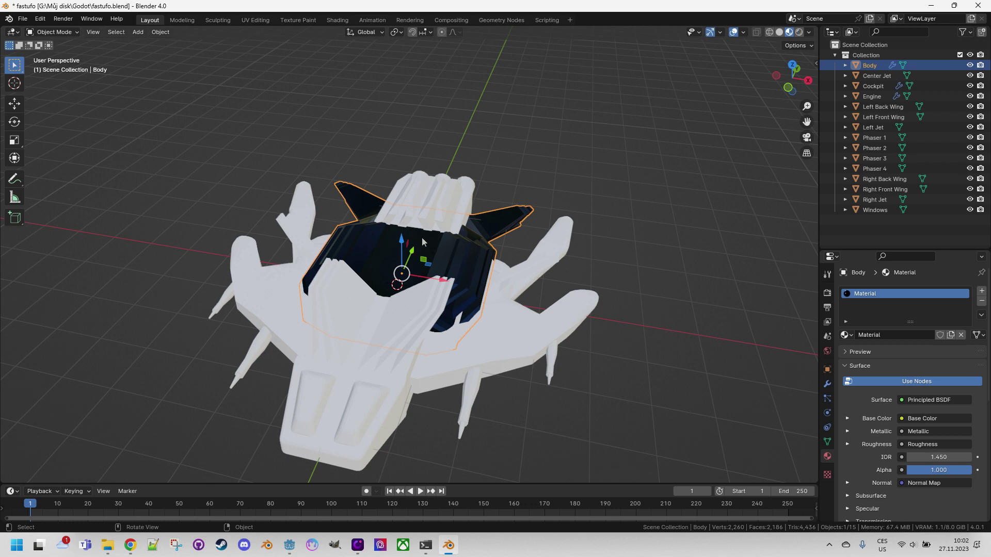
Step: Select Windows, then Body as active, and use Ctrl+L Link Materials to copy Body's material
left_click(311, 398)
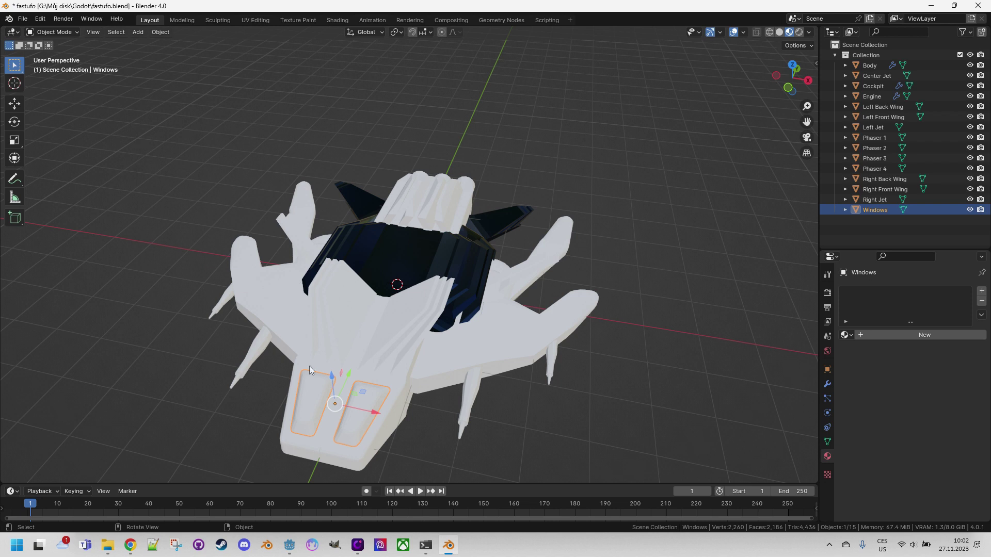
left_click(406, 255, "shift")
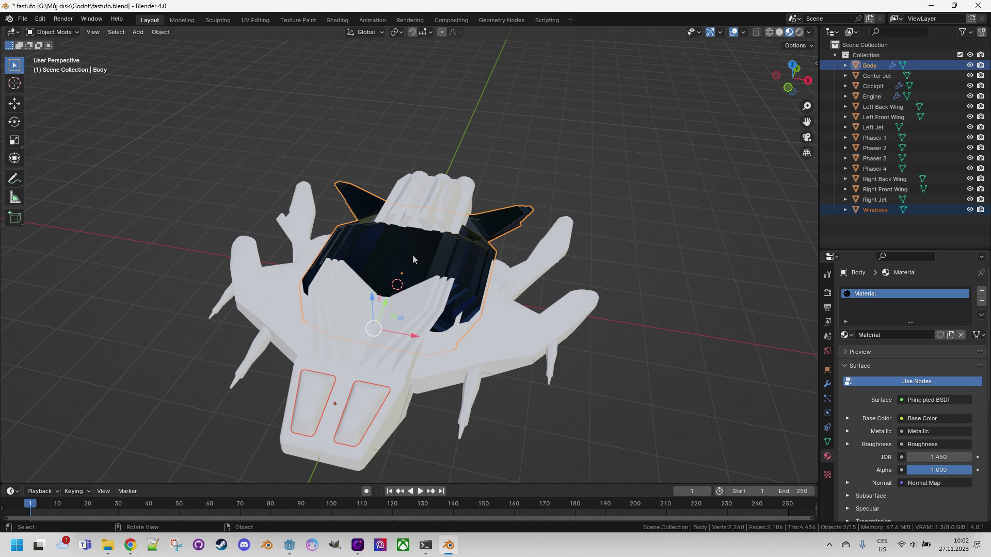
key("ctrl+l")
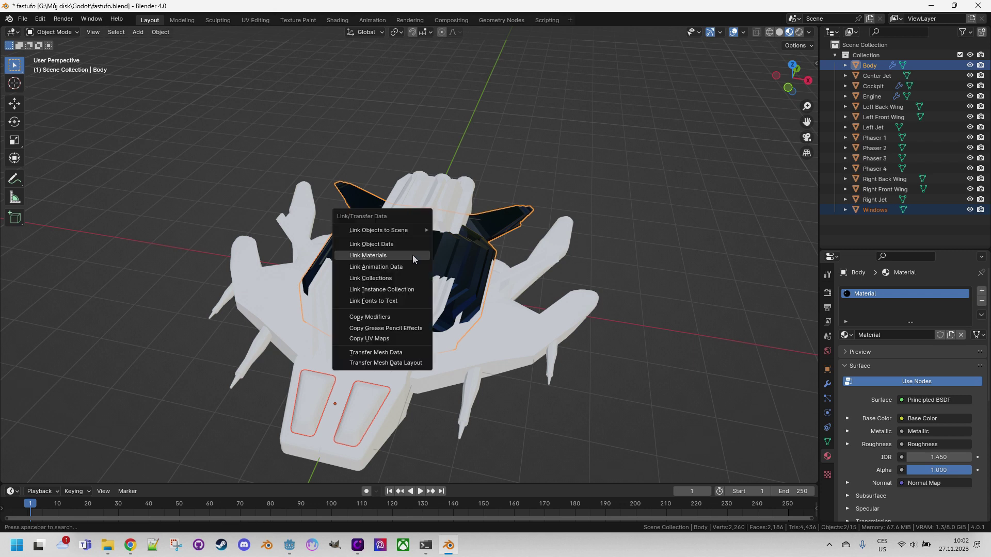
left_click(378, 256)
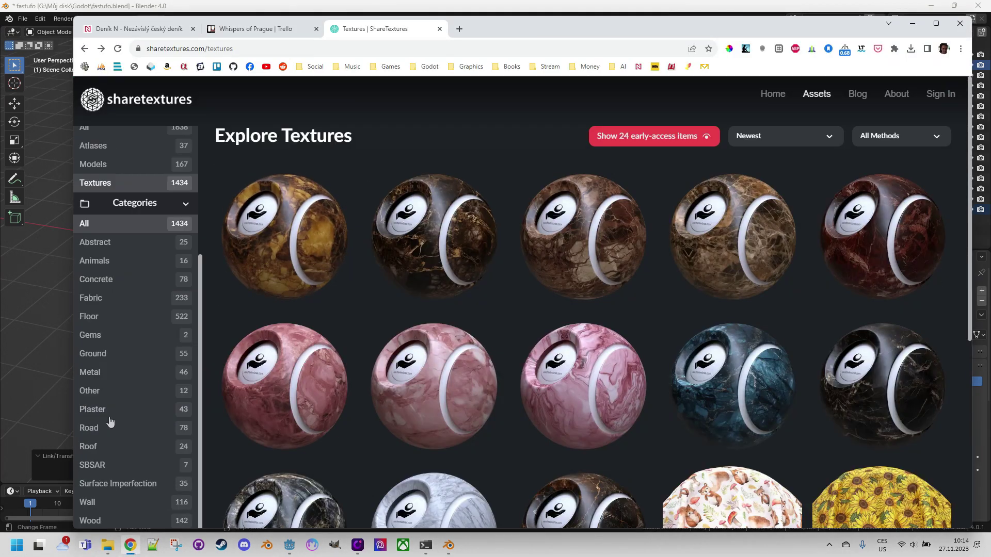
Step: Browse the Metal texture category and check the downloaded steel texture archive
scroll(119, 427, "down", 3)
left_click(90, 372)
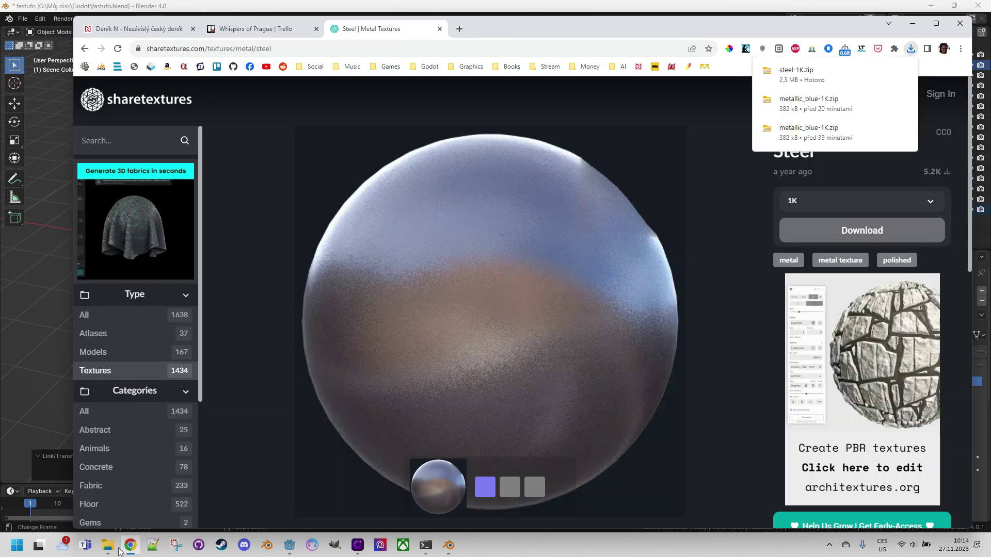
left_click(897, 78)
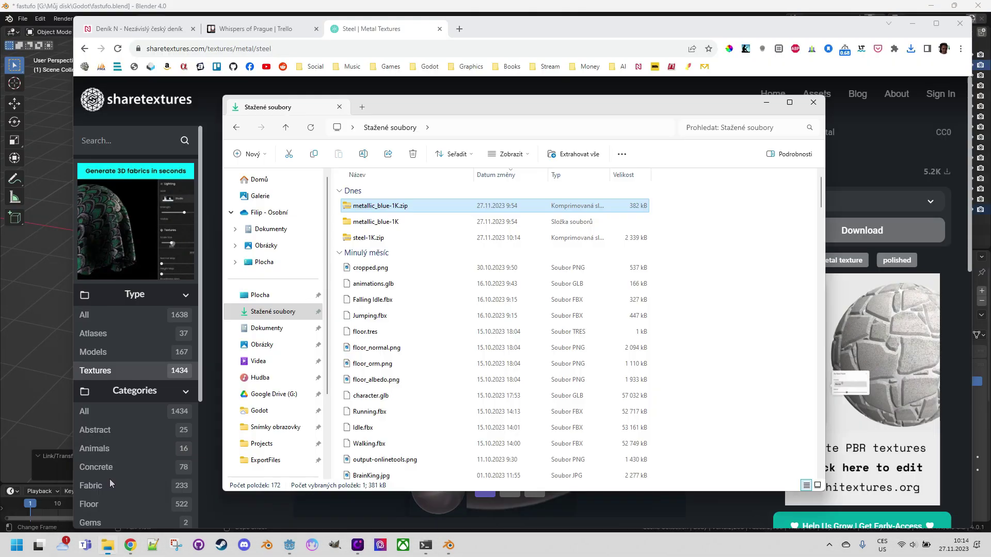
right_click(356, 237)
key("Escape")
Step: Return to ShareTextures and look over the Rust 1 texture page
scroll(98, 438, "down", 5)
left_click(98, 372)
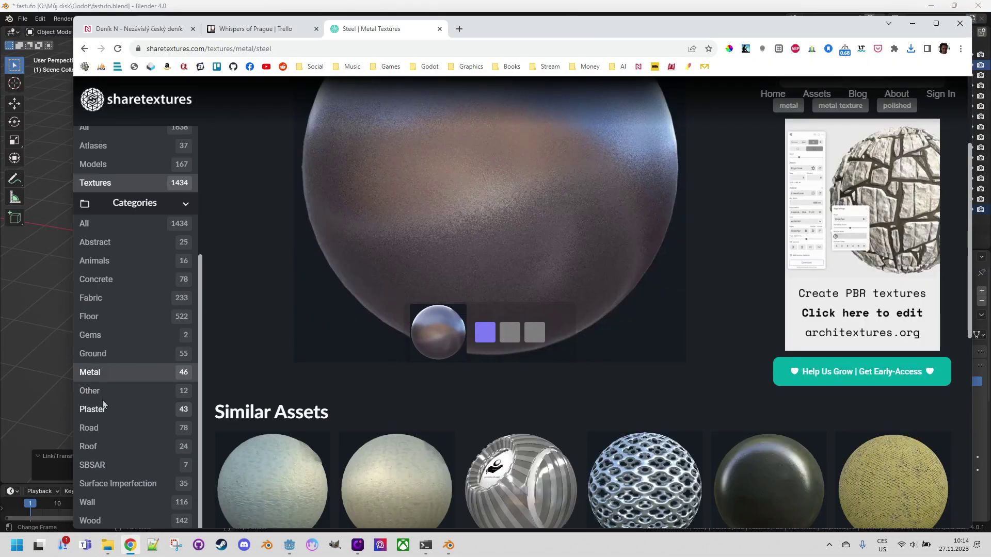
scroll(686, 268, "down", 3)
scroll(687, 268, "down", 5)
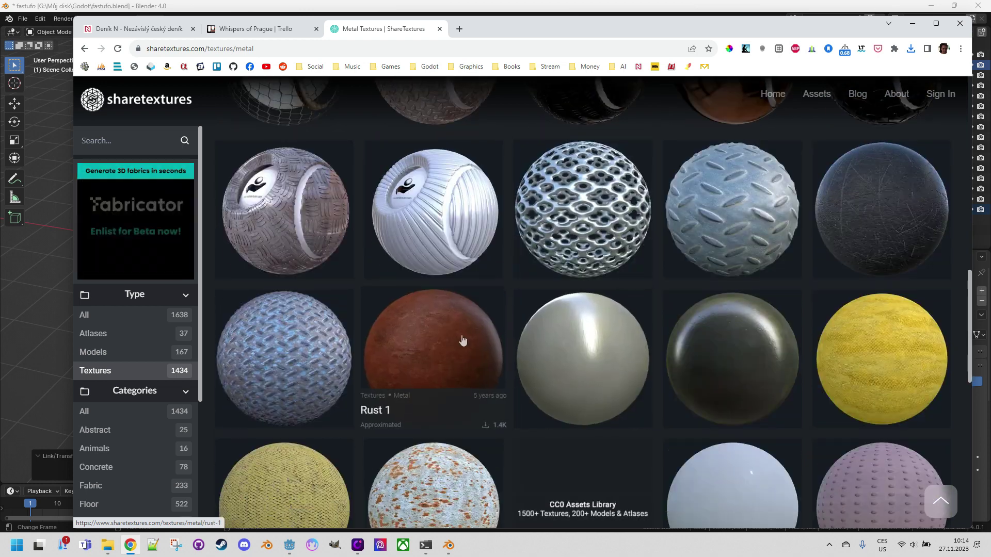
left_click(459, 339)
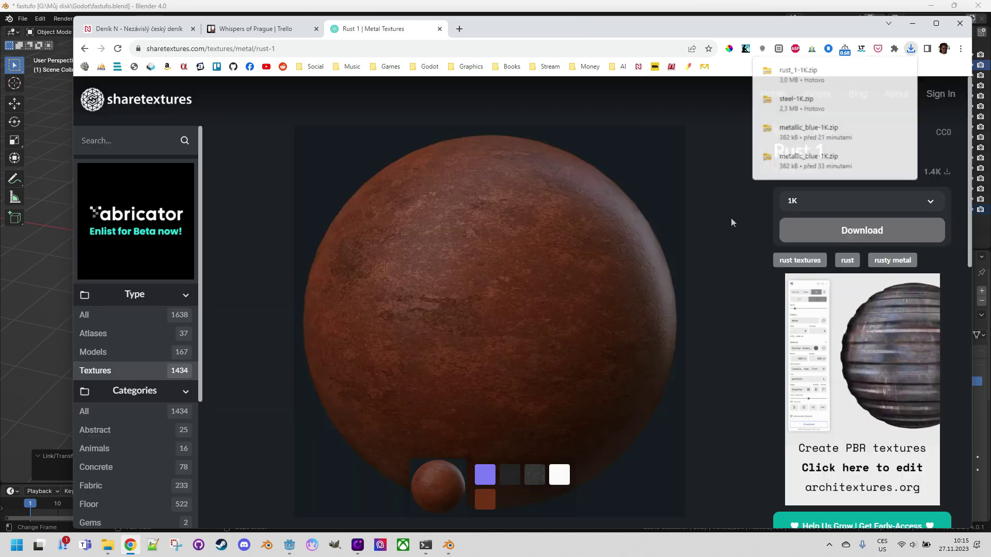
scroll(133, 405, "down", 5)
left_click(113, 373)
Step: Download Black Metal 1 at 1K and extract black_metal_1-1K.zip in Downloads
scroll(586, 302, "down", 8)
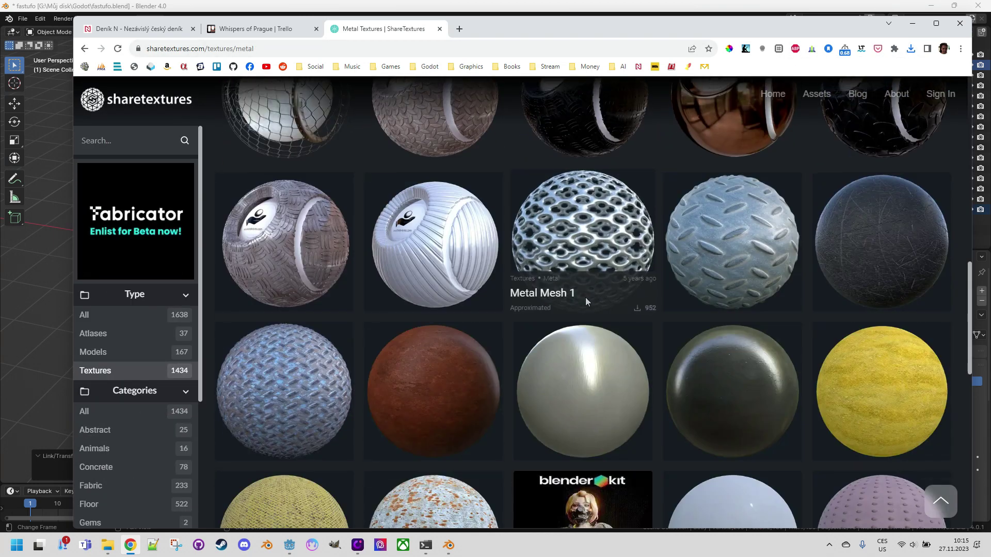
scroll(586, 302, "down", 6)
scroll(518, 331, "up", 3)
left_click(733, 132)
left_click(860, 231)
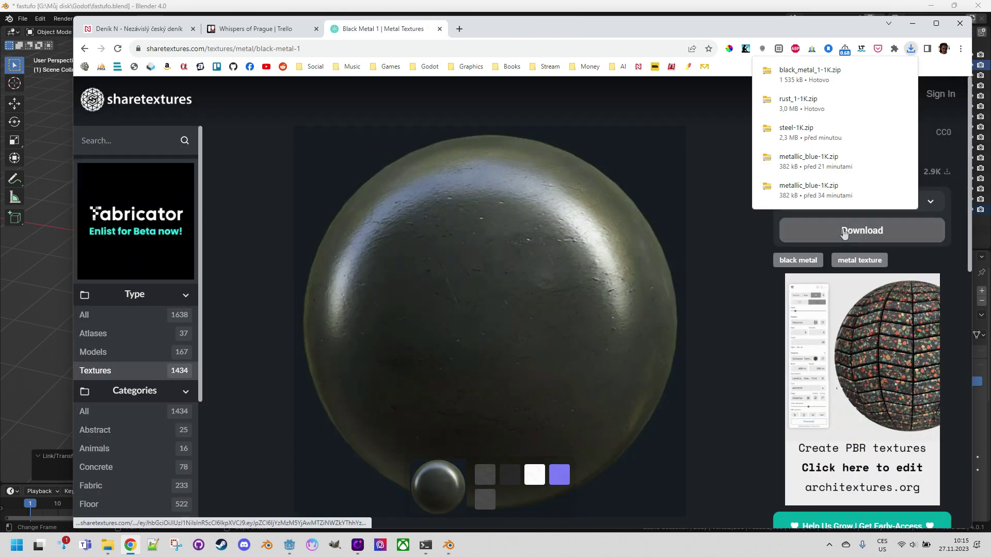
left_click(916, 73)
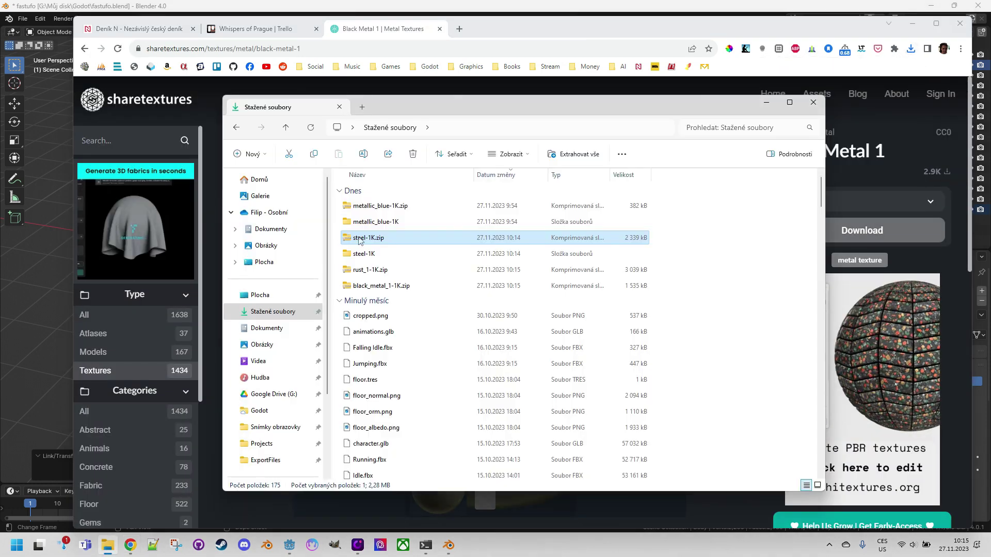
left_click(381, 285)
left_click(572, 153)
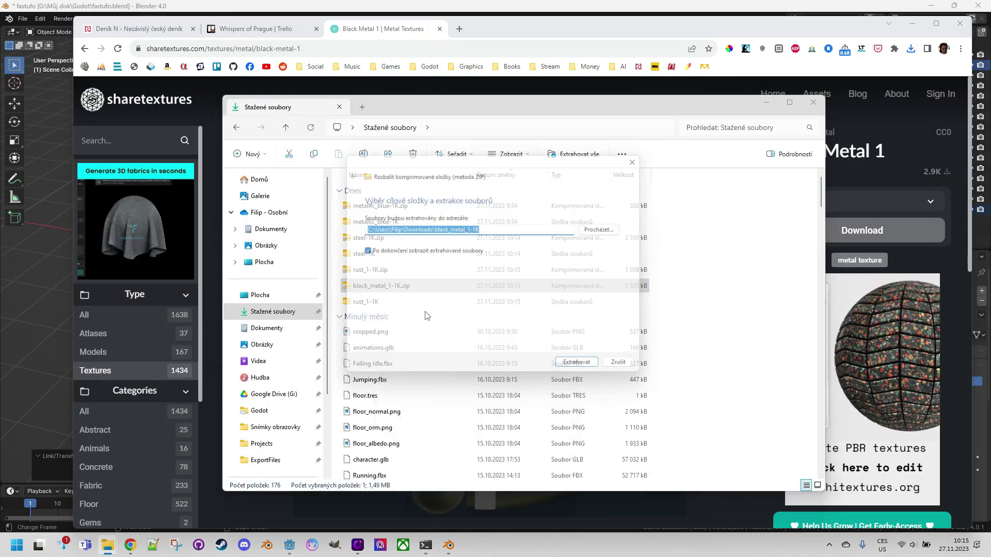
key("Return")
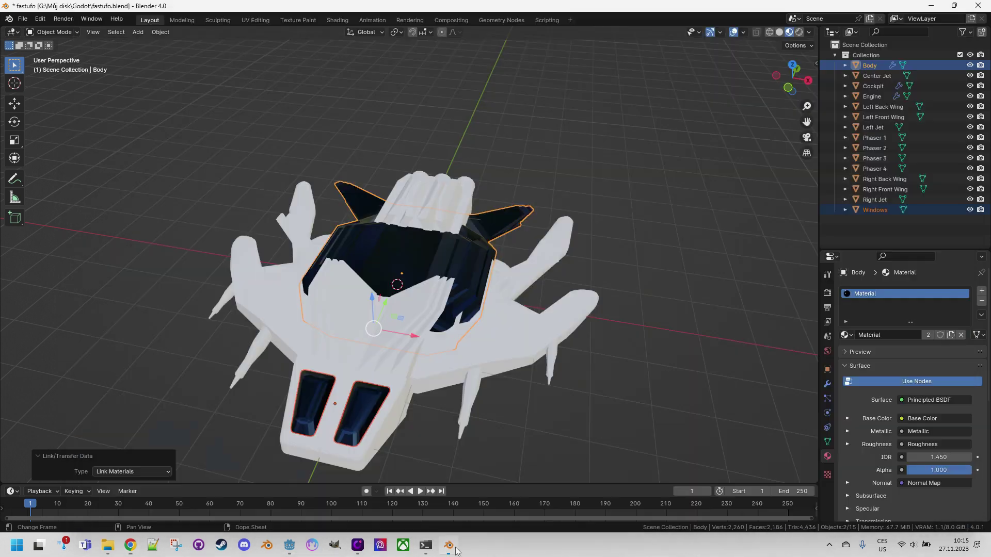
Step: Give the front wings a new material built from the steel-1K texture images
left_click(268, 298)
left_click(499, 352)
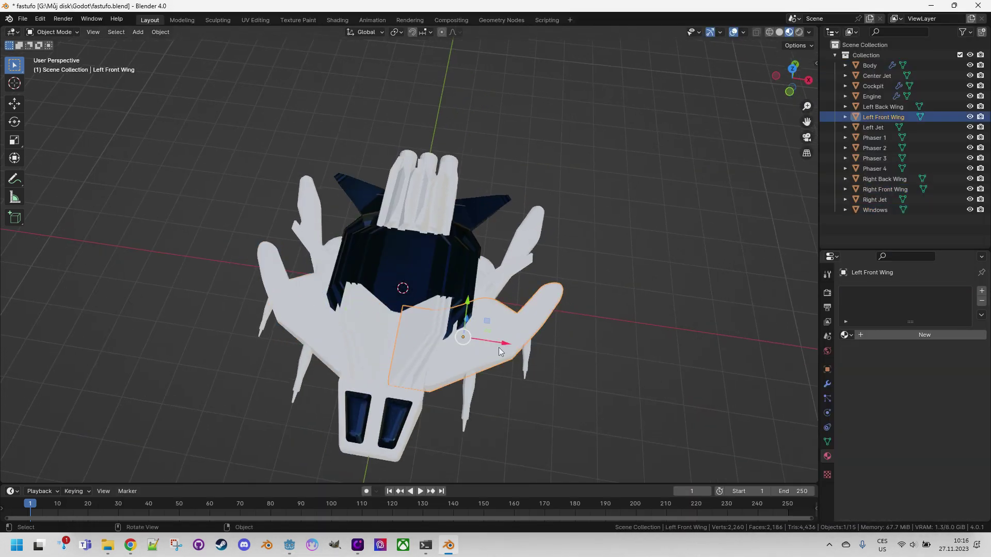
left_click(924, 335)
left_click(337, 20)
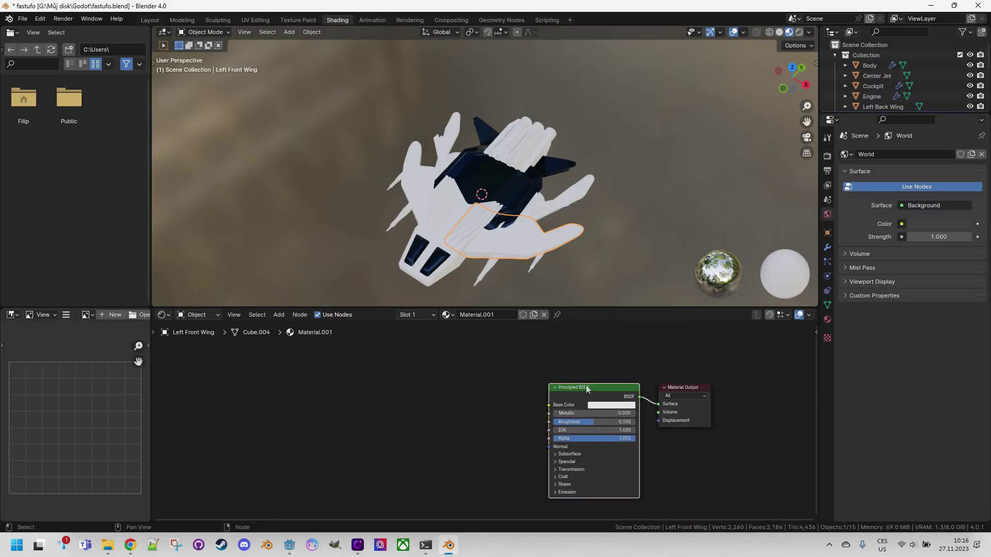
key("ctrl+shift+t")
left_click(260, 403)
scroll(619, 274, "down", 1)
double_click(620, 273)
left_click_drag(618, 271, 404, 190)
left_click(661, 408)
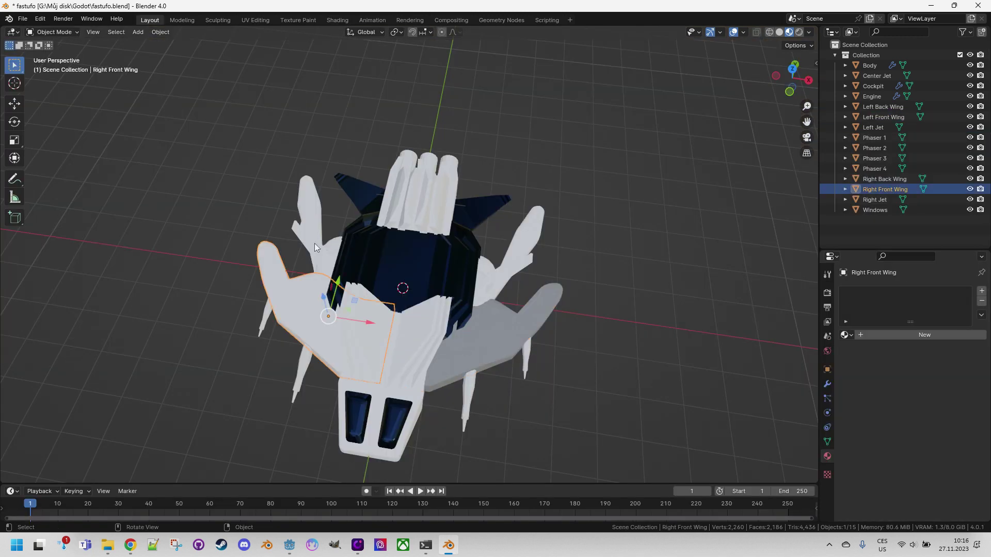
Step: Link the left front wing's steel material to all the wings
left_click(314, 234, "shift")
left_click(497, 335, "shift")
key("ctrl+l")
left_click(497, 335)
key("alt+a")
middle_click_drag(497, 335, 629, 311)
Step: Give Phaser 2 a new material loaded with the black metal textures
left_click(464, 363)
left_click(909, 335)
left_click(337, 19)
key("ctrl+shift+t")
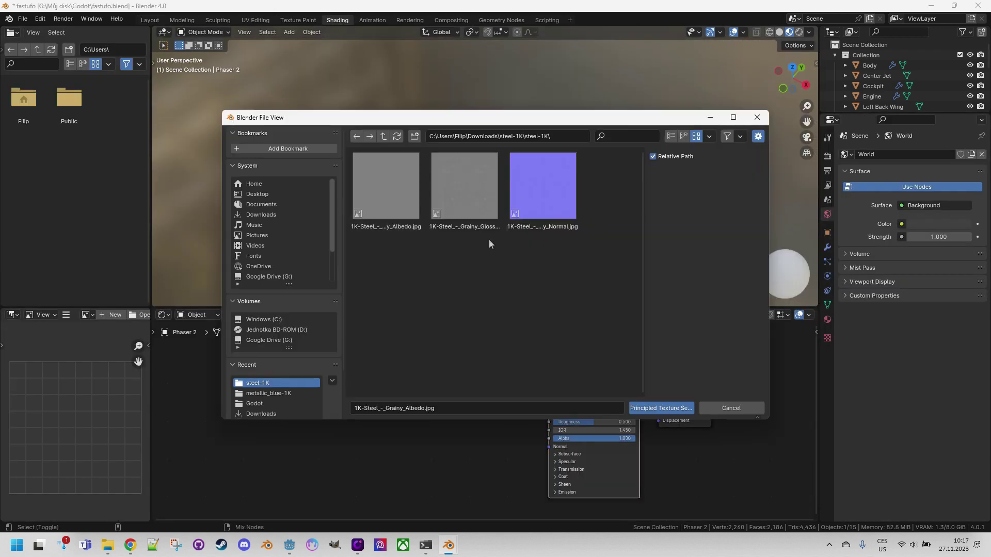
left_click(383, 136)
double_click(387, 180)
left_click_drag(589, 335, 346, 147)
left_click(661, 408)
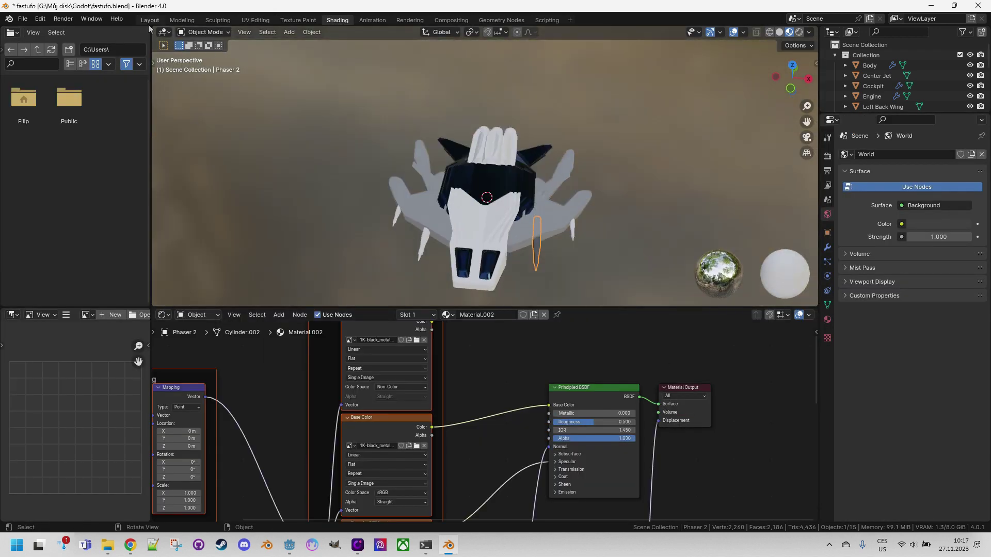
Step: Link Phaser 2's black metal material to the other phaser spikes
left_click(149, 20)
left_click(279, 344, "shift")
left_click(258, 297, "shift")
left_click(526, 338, "shift")
left_click(460, 359, "shift")
key("ctrl+l")
left_click(623, 311)
key("alt+a")
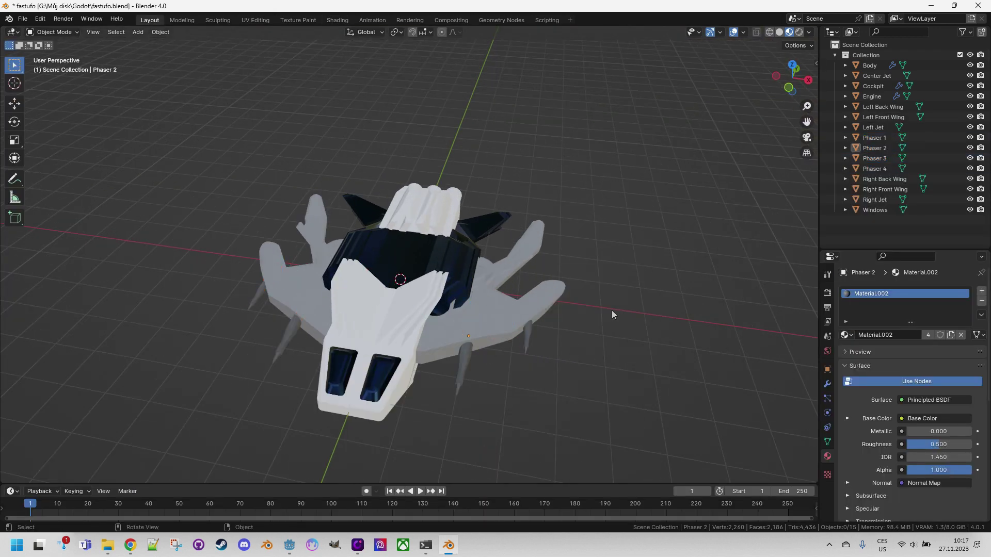
Step: Give the cockpit a new material loaded with the rust_1-1K textures
left_click(873, 86)
left_click(909, 335)
left_click(338, 19)
key("ctrl+shift+t")
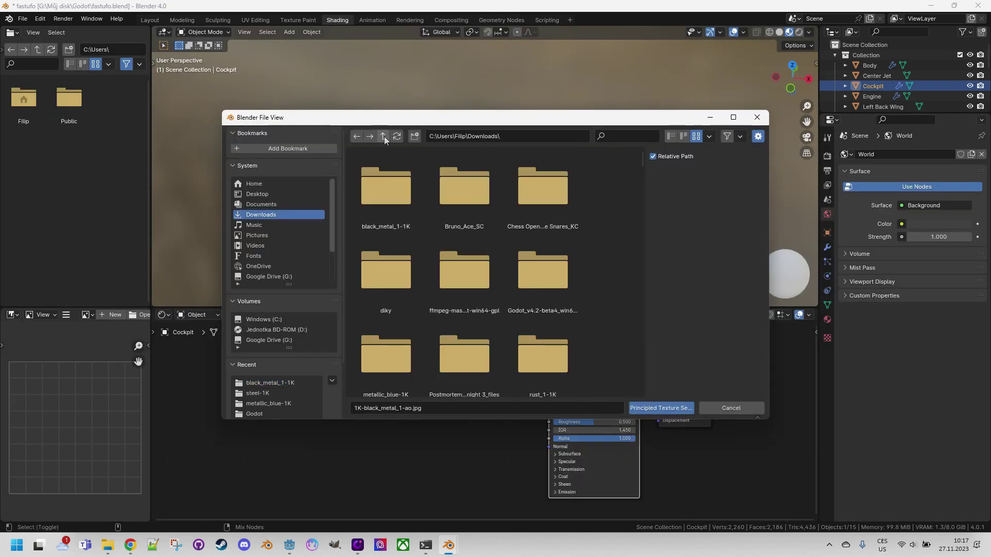
scroll(516, 258, "down", 3)
double_click(542, 243)
double_click(386, 186)
left_click_drag(588, 335, 346, 147)
left_click(661, 408)
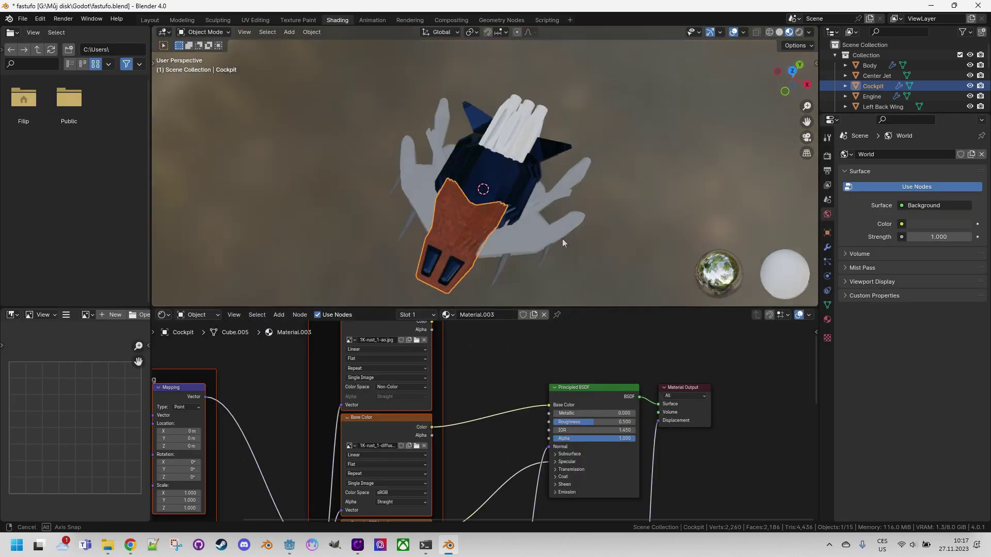
Step: Link the cockpit's rust material to the engine
left_click(150, 20)
left_click(444, 196, "shift")
middle_click_drag(443, 196, 488, 340)
left_click(535, 275, "shift")
key("ctrl+l")
left_click(534, 275)
Step: Give the left jet a new material and load the steel-1K textures into it
left_click(487, 342)
left_click(909, 334)
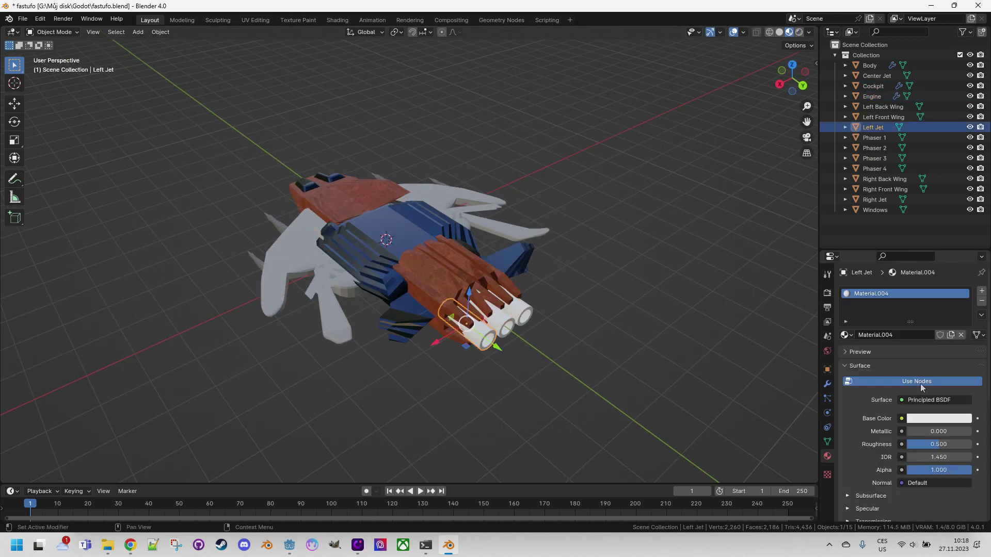
left_click(336, 20)
left_click(600, 388)
key("ctrl+shift+t")
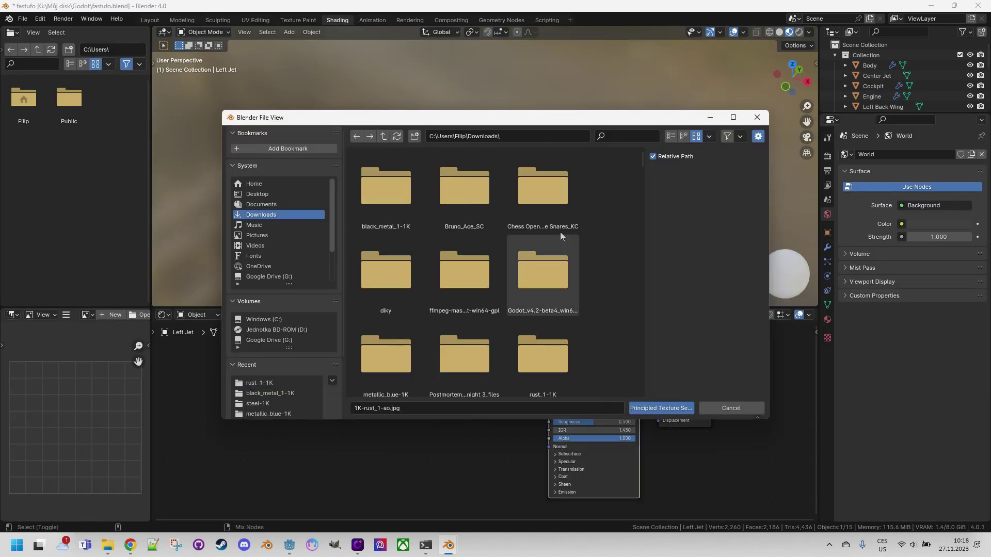
scroll(598, 301, "down", 5)
scroll(493, 293, "up", 4)
scroll(609, 265, "down", 4)
left_click(465, 267)
double_click(465, 267)
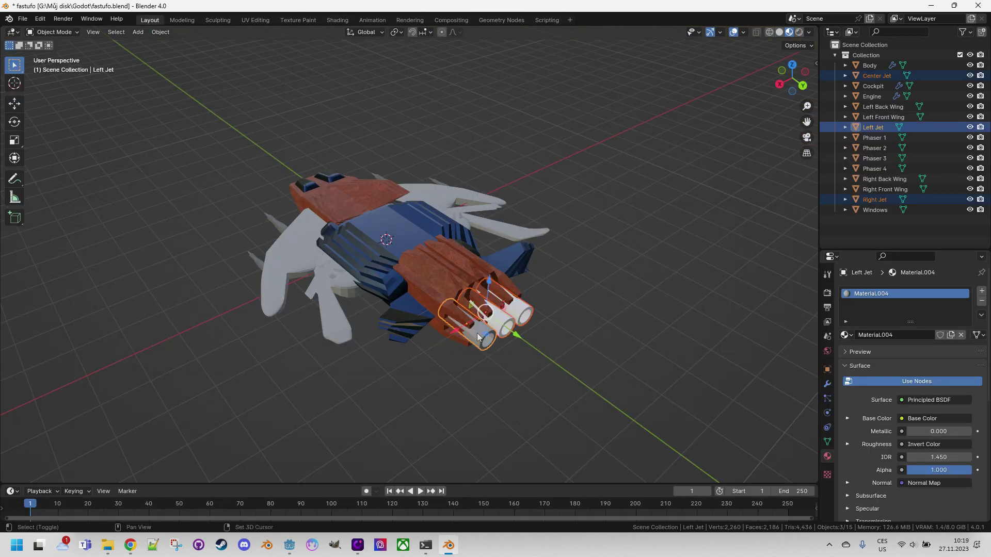
middle_click_drag(476, 333, 609, 327)
Step: Download the Black Metal 3 texture set at 1K from ShareTextures' Metal category
key("alt+Tab")
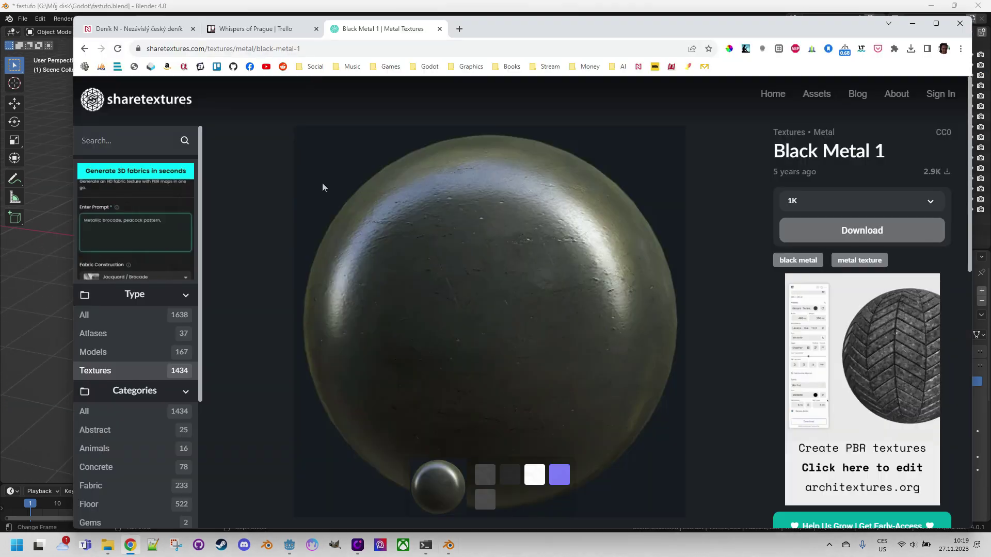
scroll(98, 371, "down", 3)
left_click(98, 371)
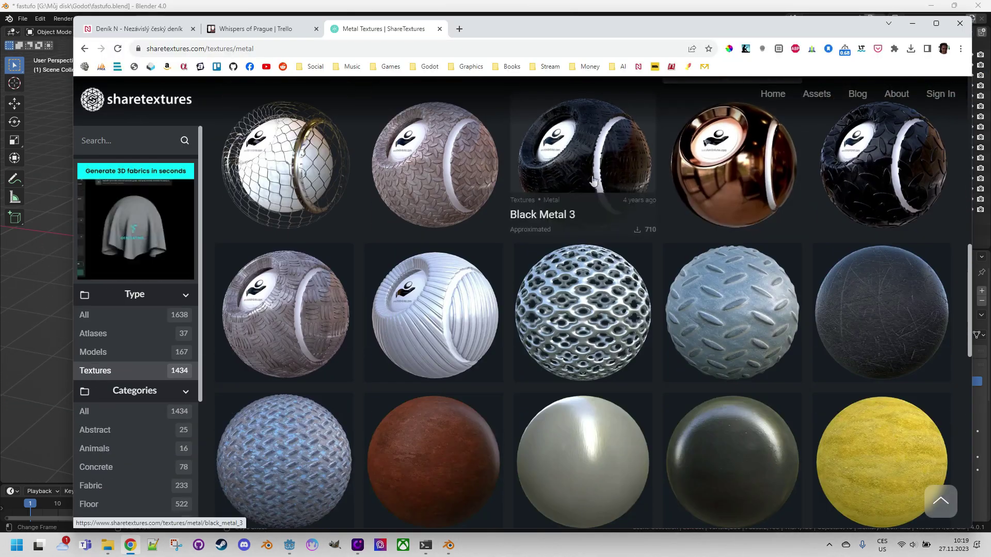
left_click(593, 180)
left_click(862, 230)
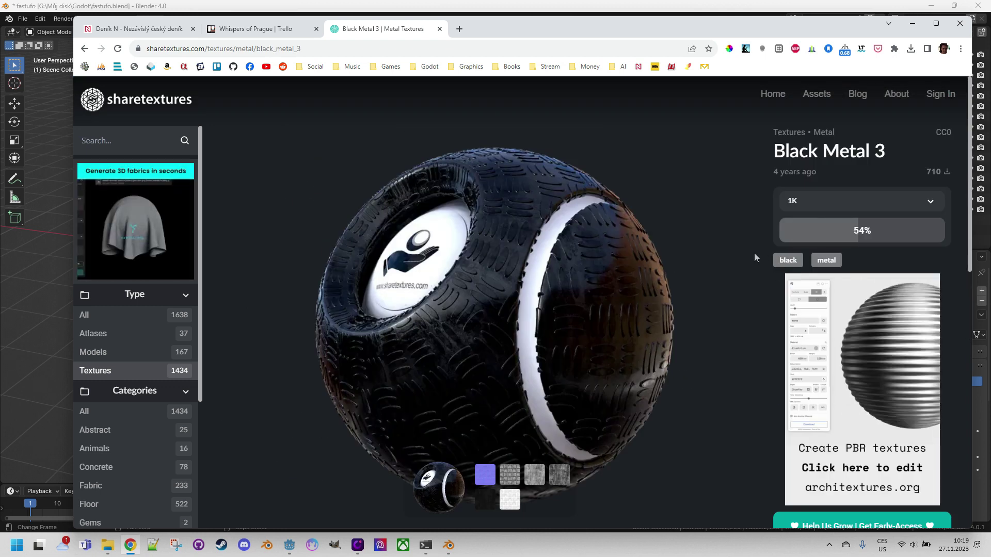
Step: Extract the black_metal_3 zip in File Explorer
left_click(907, 242)
right_click(382, 335)
left_click(428, 148)
left_click(581, 369)
Step: Select the right front wing, rework its material in Shading, and save the .blend file
left_click(449, 545)
left_click(289, 304)
middle_click_drag(361, 309, 686, 345)
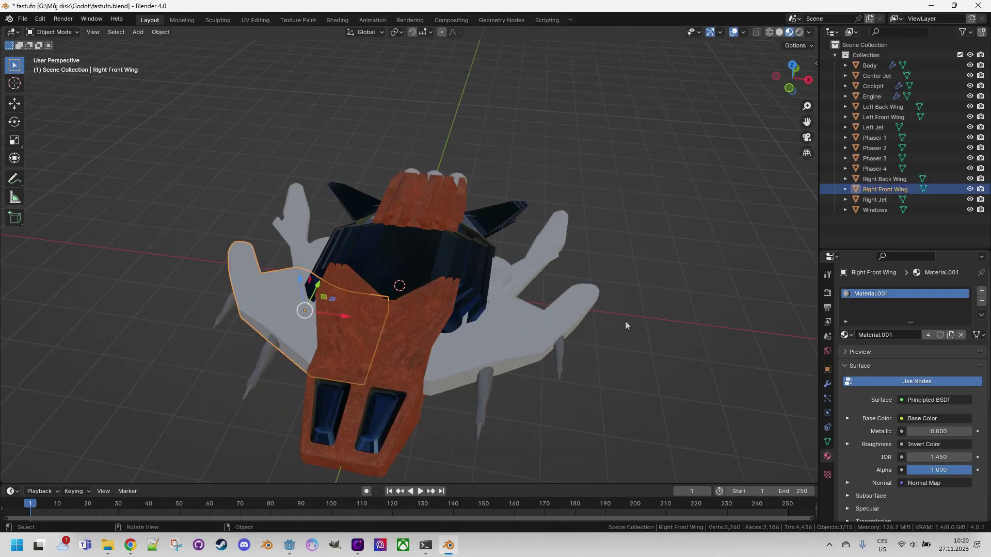
left_click(337, 19)
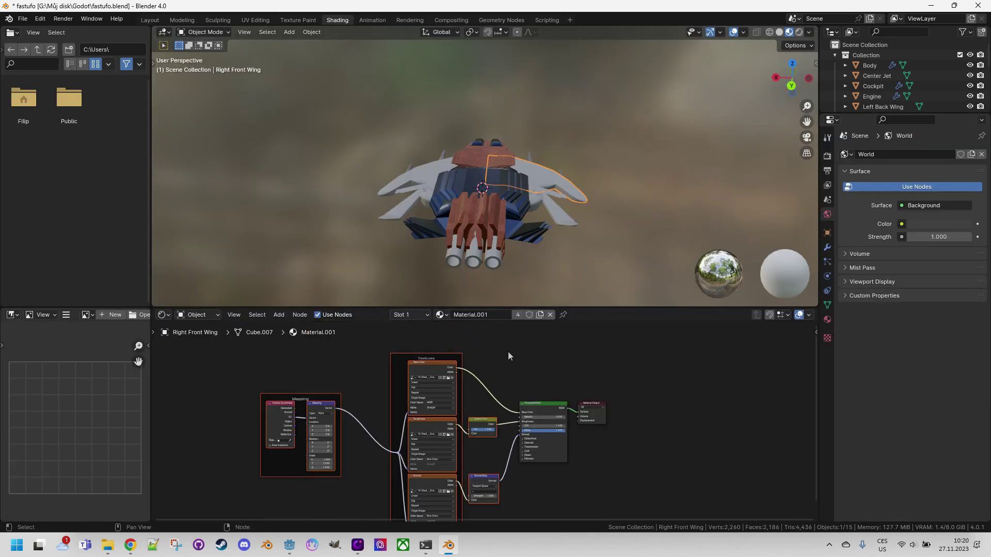
key("ctrl+z")
key("ctrl+z")
middle_click_drag(764, 289, 668, 204)
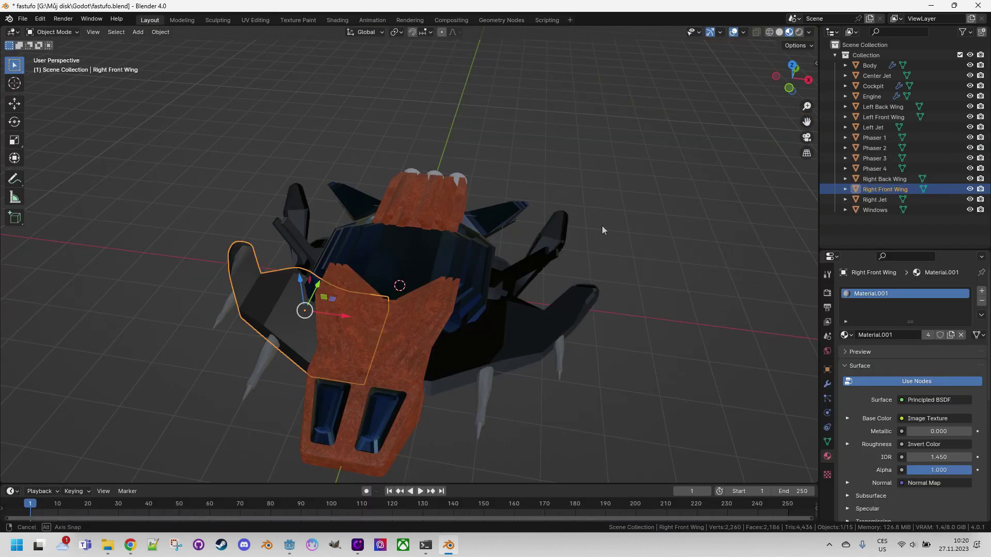
middle_click_drag(601, 225, 618, 249)
key("ctrl+s")
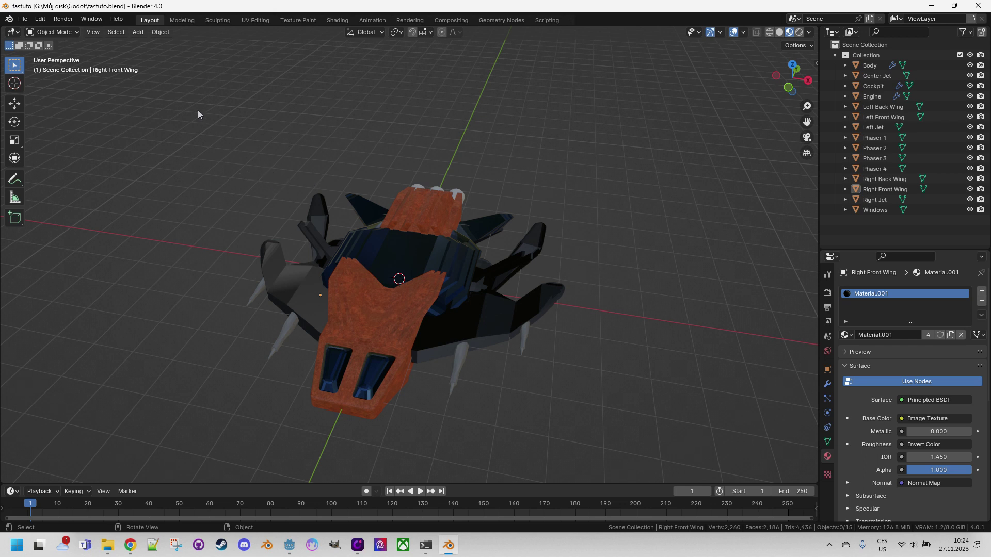
Step: Start a File > Export > glTF 2.0 export and expand its Data and Mesh settings
left_click(23, 20)
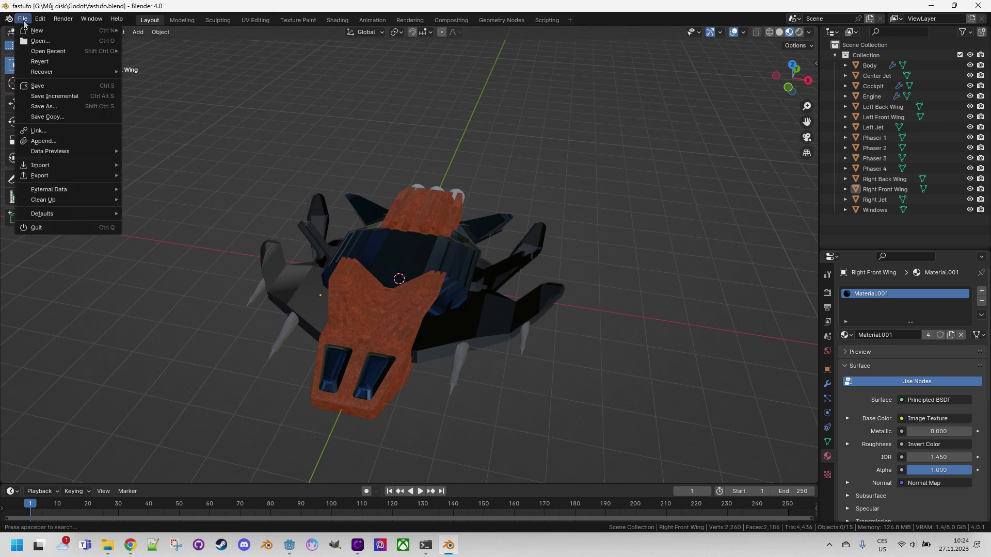
mouse_move(56, 175)
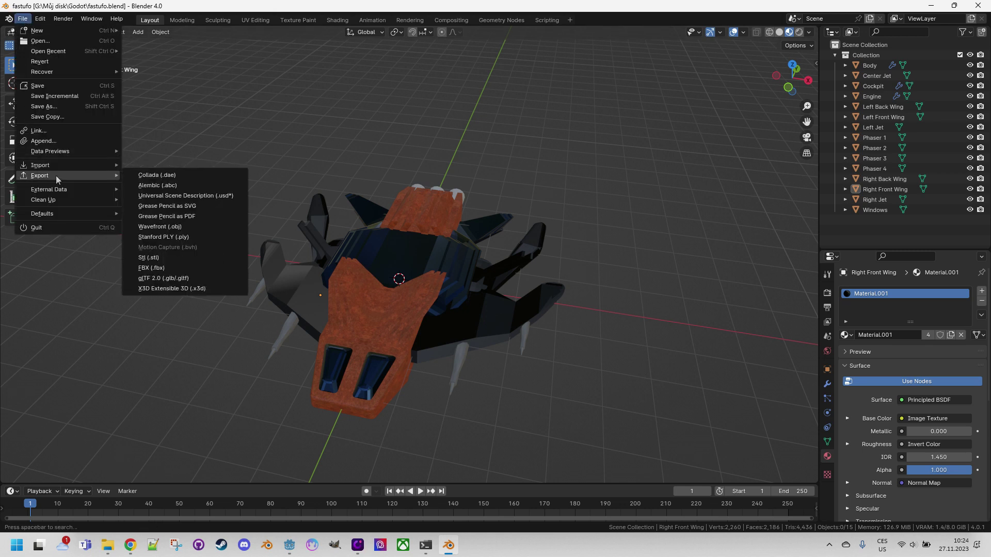
left_click(179, 279)
key("alt+Tab")
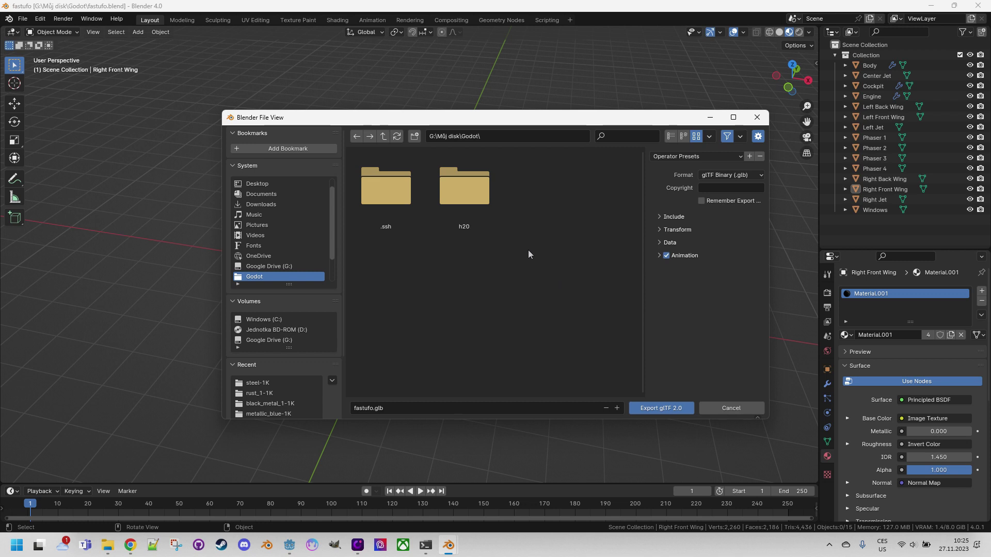
left_click(660, 243)
left_click(659, 268)
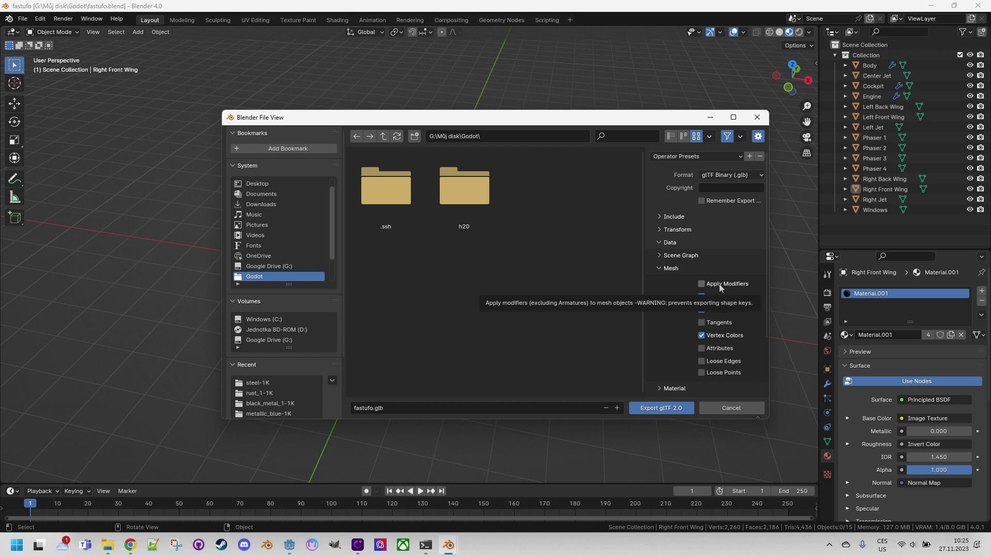
Step: Tick Apply Modifiers, target the Downloads folder, and export fastufo.glb
left_click(719, 283)
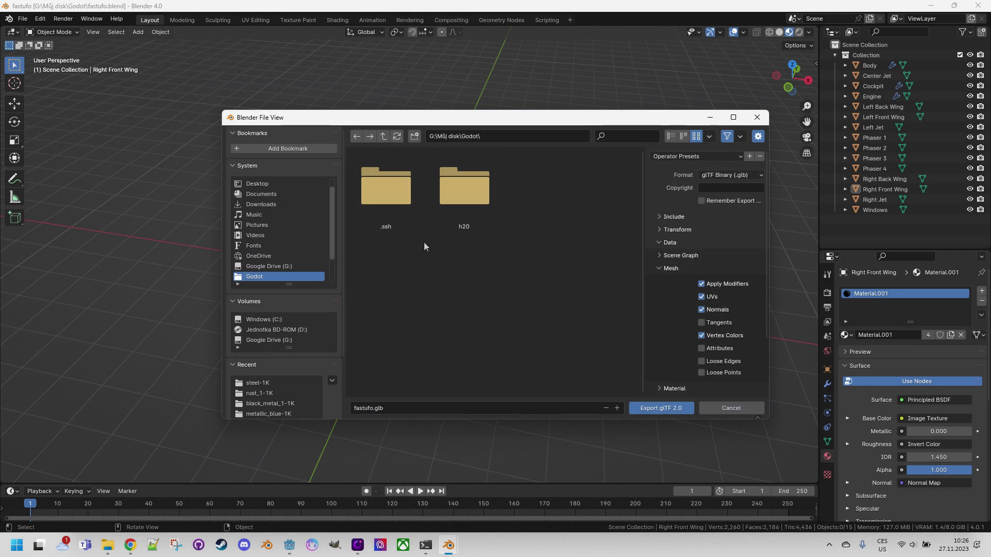
scroll(280, 225, "up", 1)
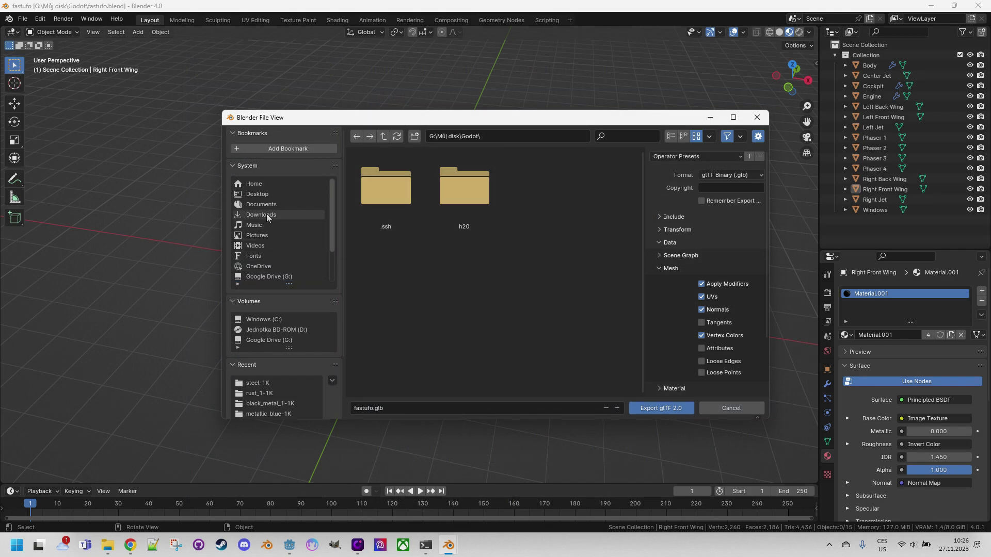
left_click(266, 214)
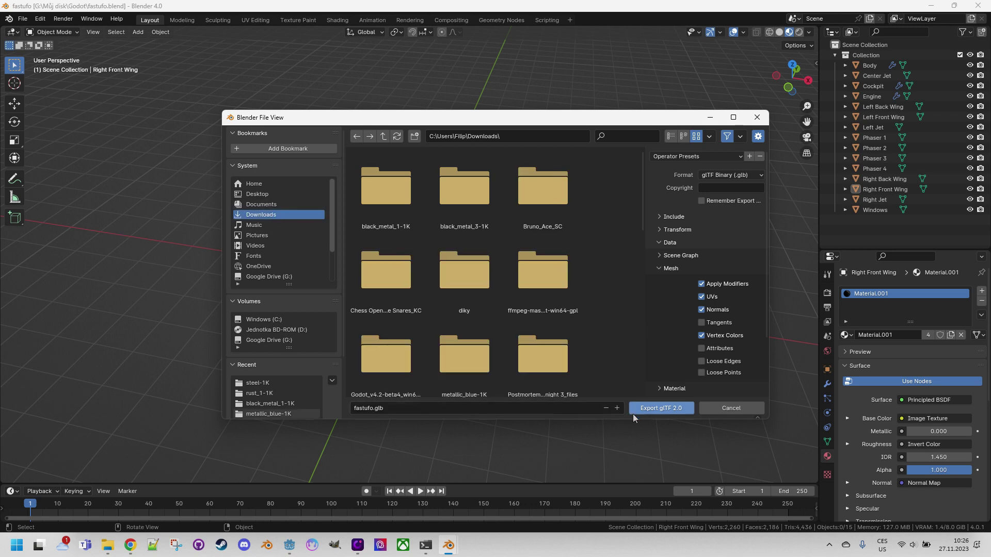
left_click(654, 407)
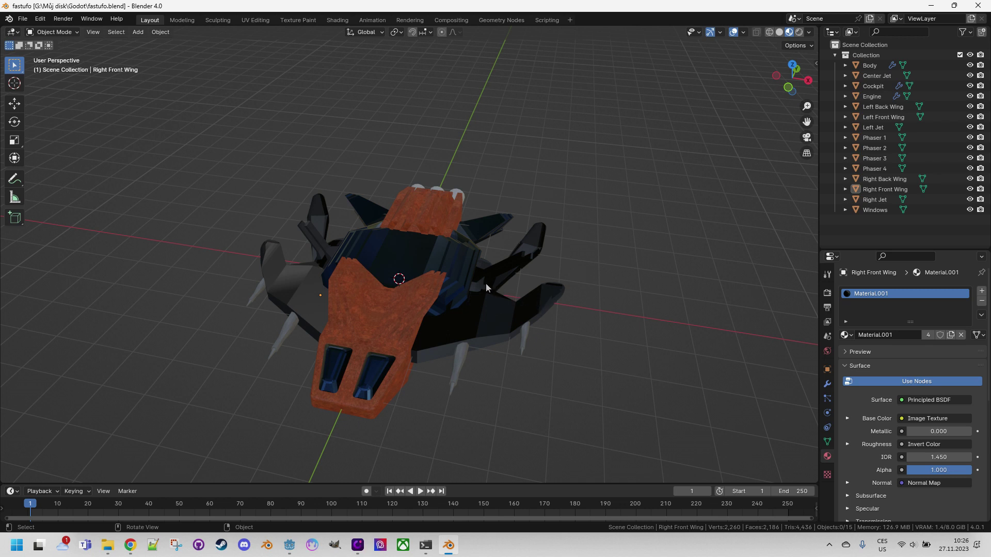
Step: Drag fastufo.glb from Downloads into Godot's res://models/ folder to import it
left_click(290, 545)
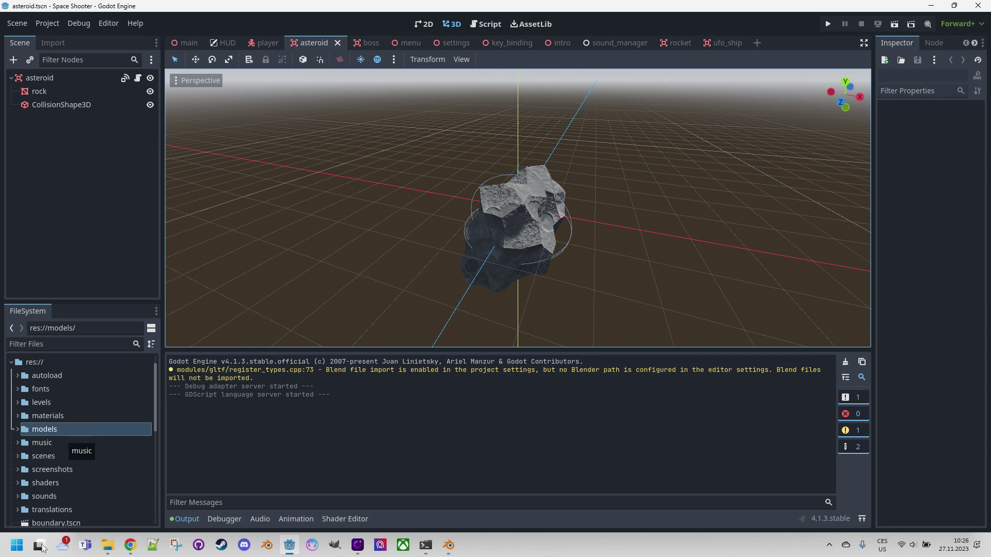
left_click(107, 545)
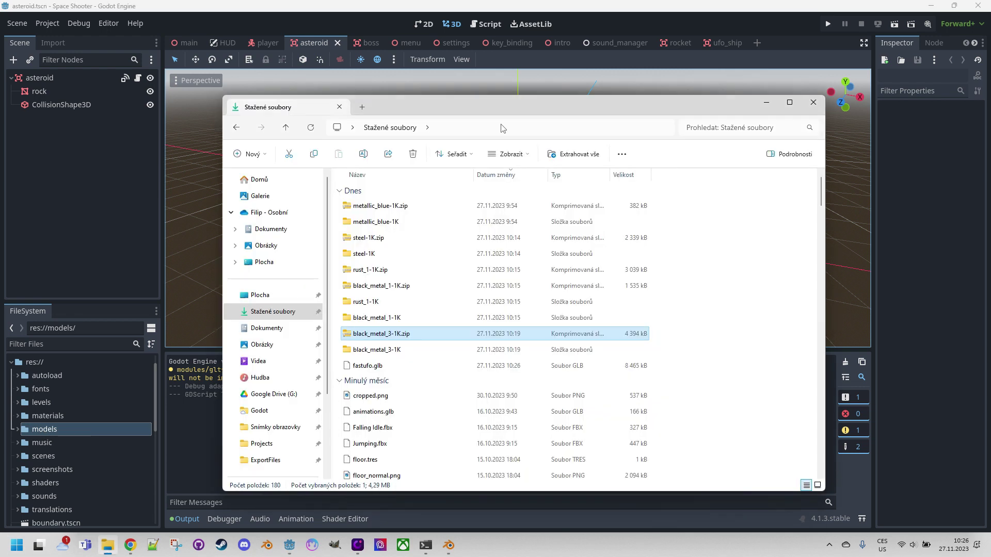
left_click(763, 20)
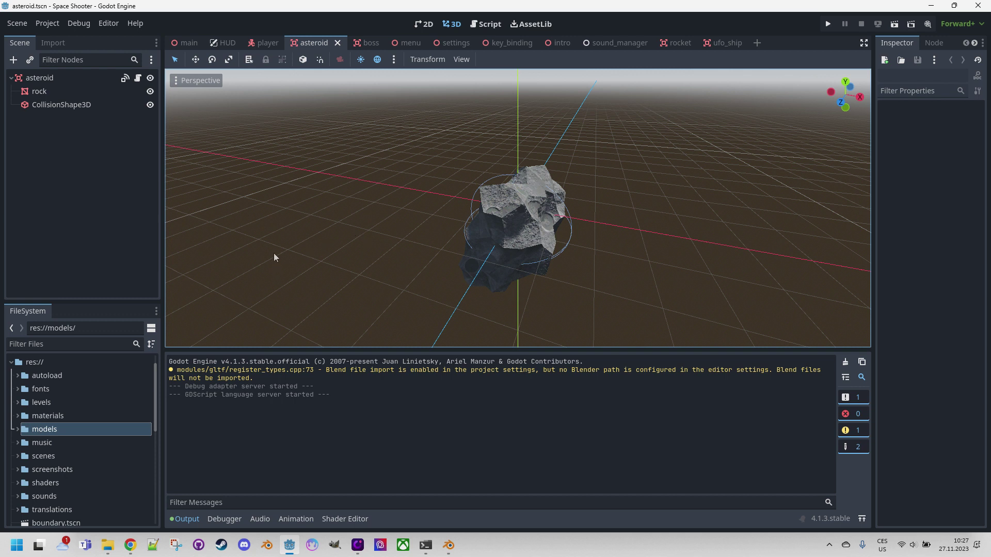
left_click(18, 430)
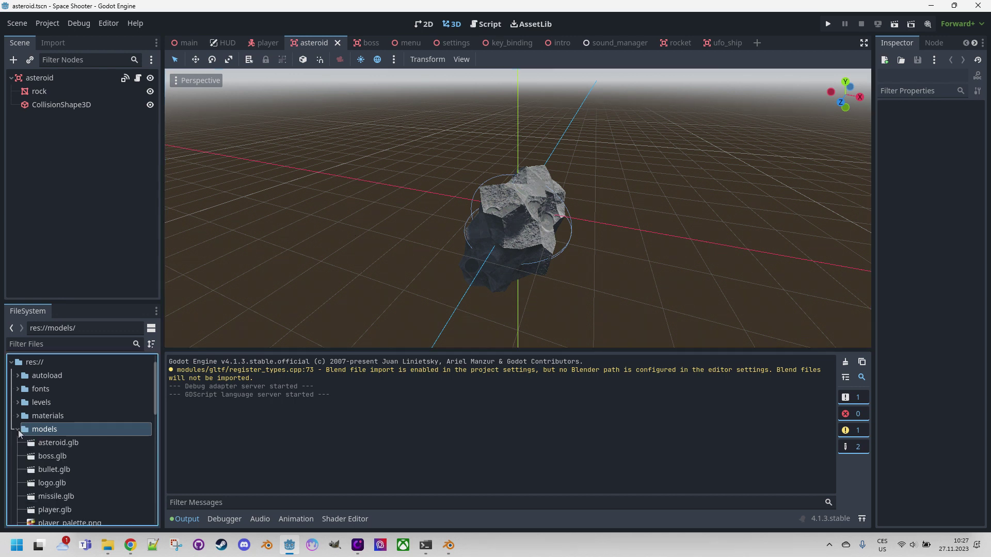
scroll(83, 422, "down", 2)
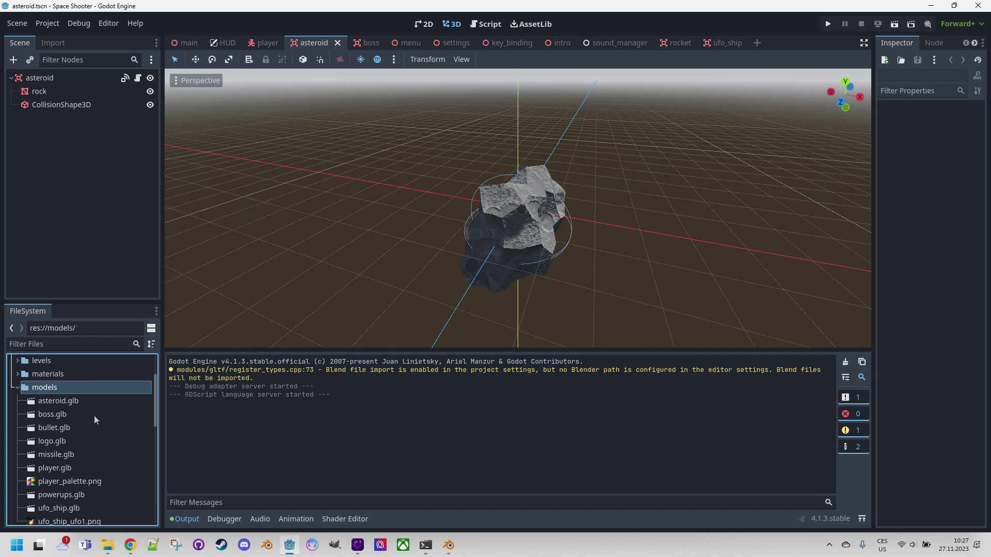
left_click(106, 547)
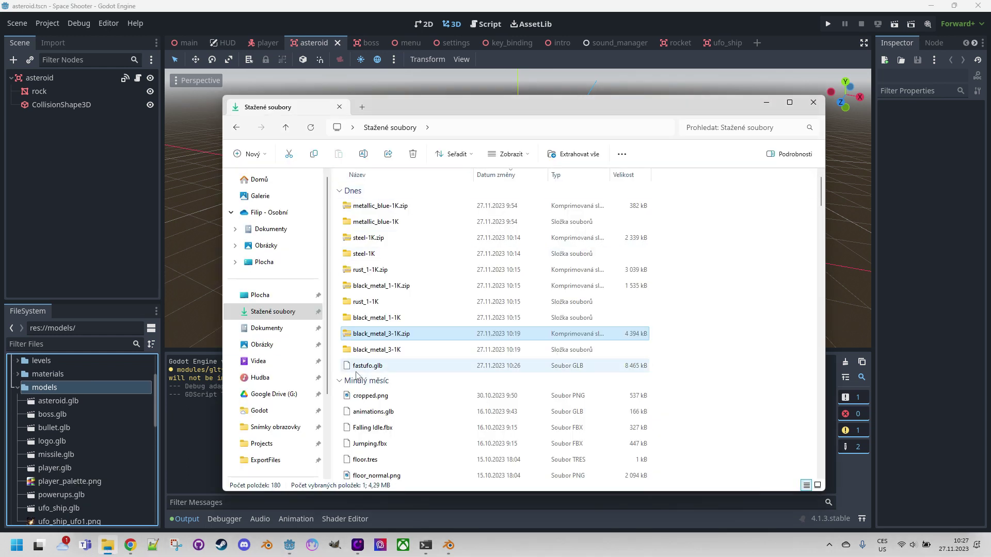
left_click_drag(355, 369, 45, 388)
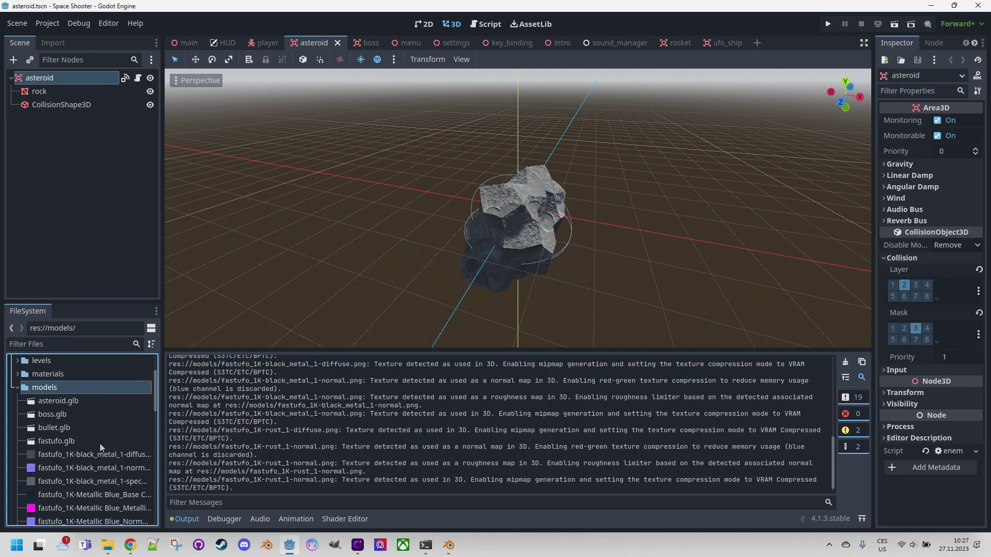
scroll(101, 444, "down", 3)
mouse_move(86, 399)
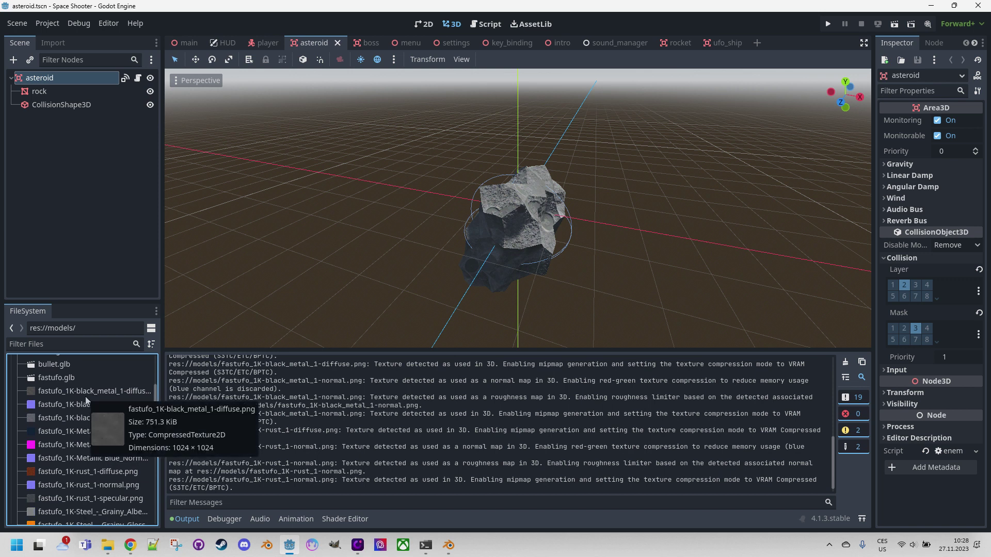
scroll(70, 448, "down", 2)
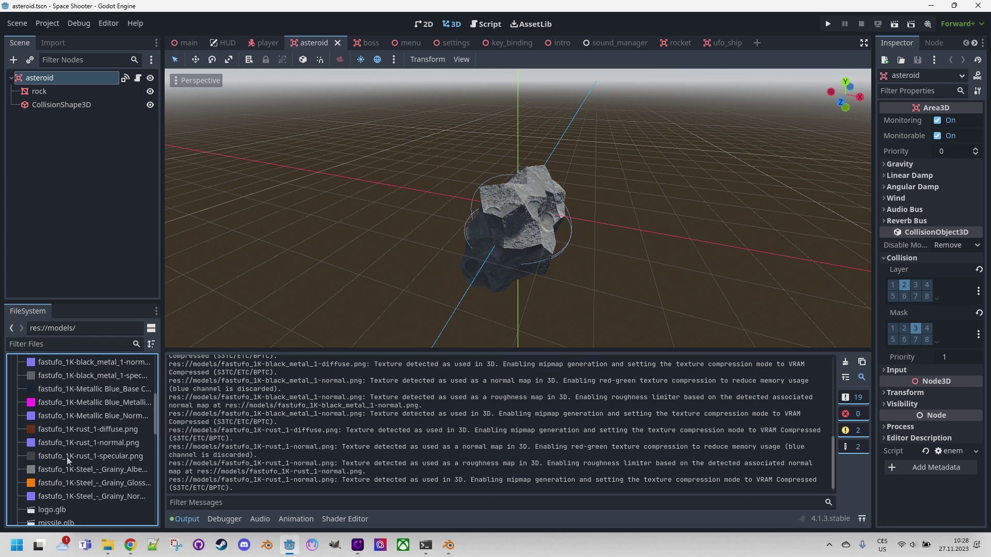
mouse_move(69, 454)
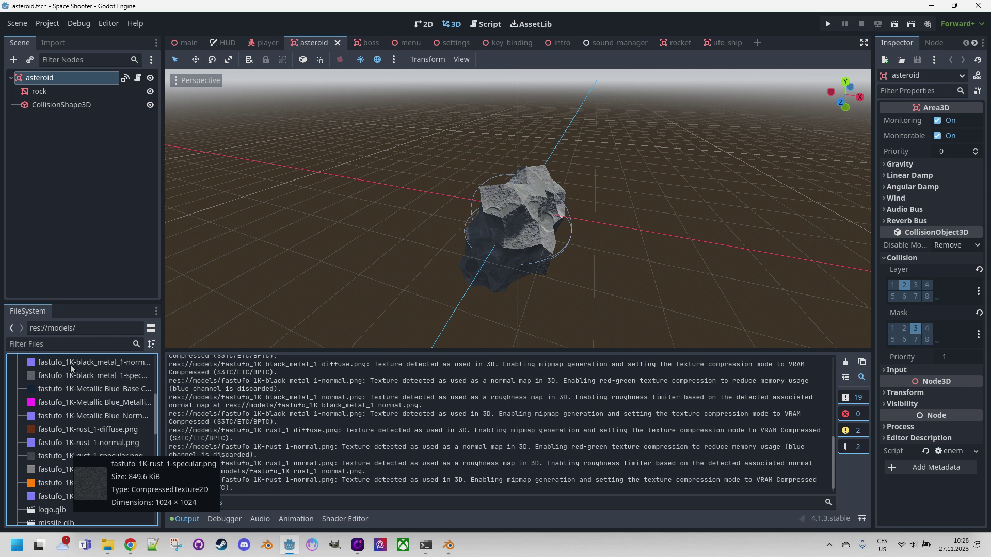
scroll(85, 420, "up", 1)
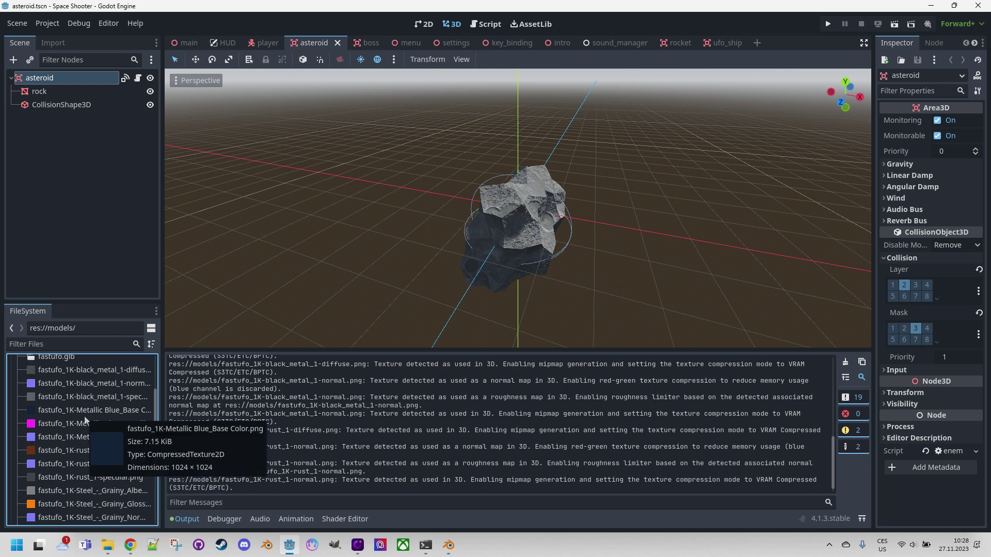
Step: Drag fastufo.glb from FileSystem into the main scene's tree
left_click(194, 42)
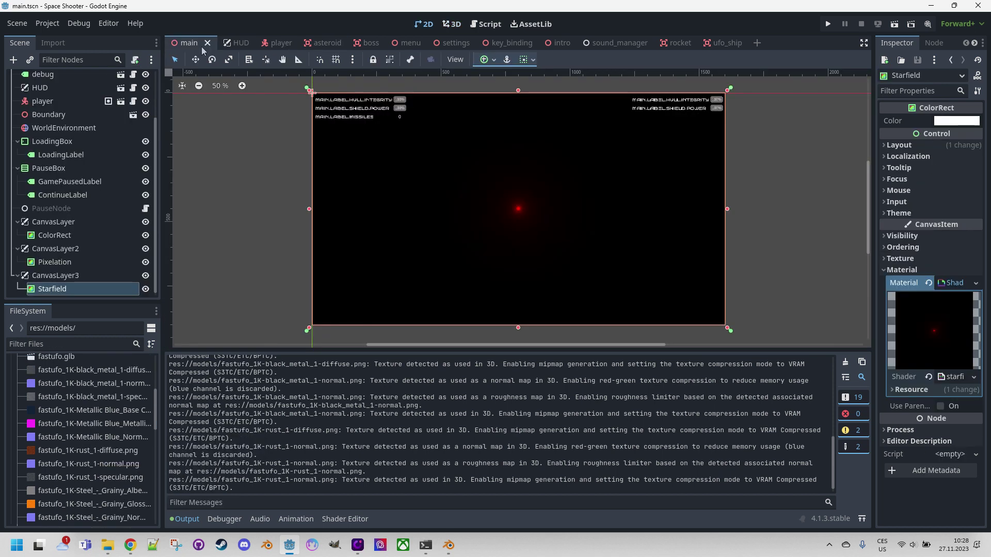
scroll(89, 154, "up", 3)
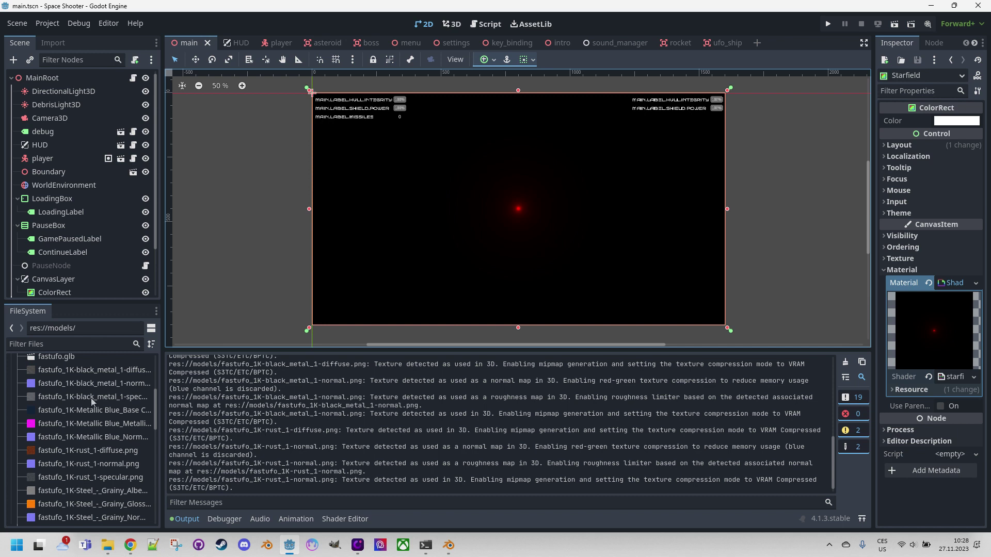
scroll(94, 399, "up", 2)
left_click(46, 399)
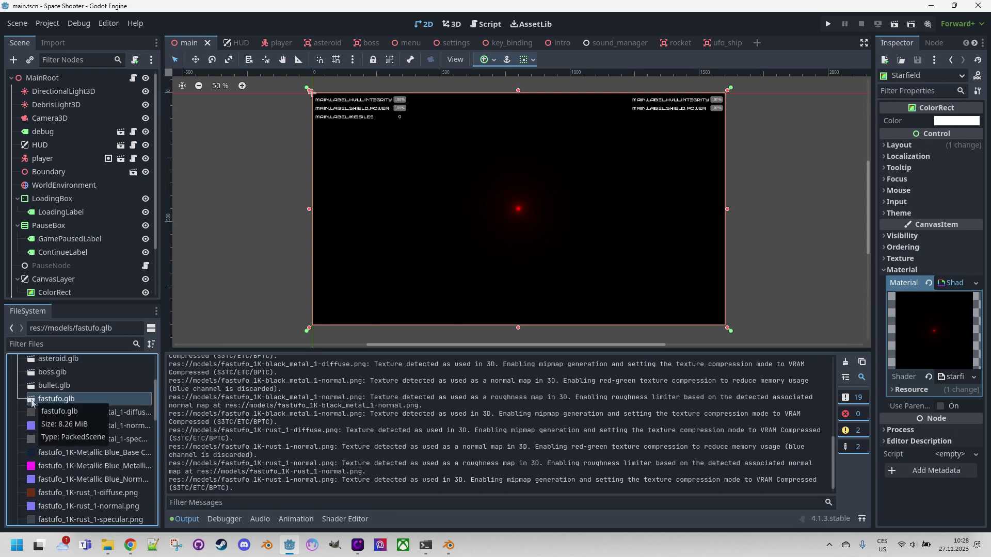
left_click_drag(34, 402, 48, 77)
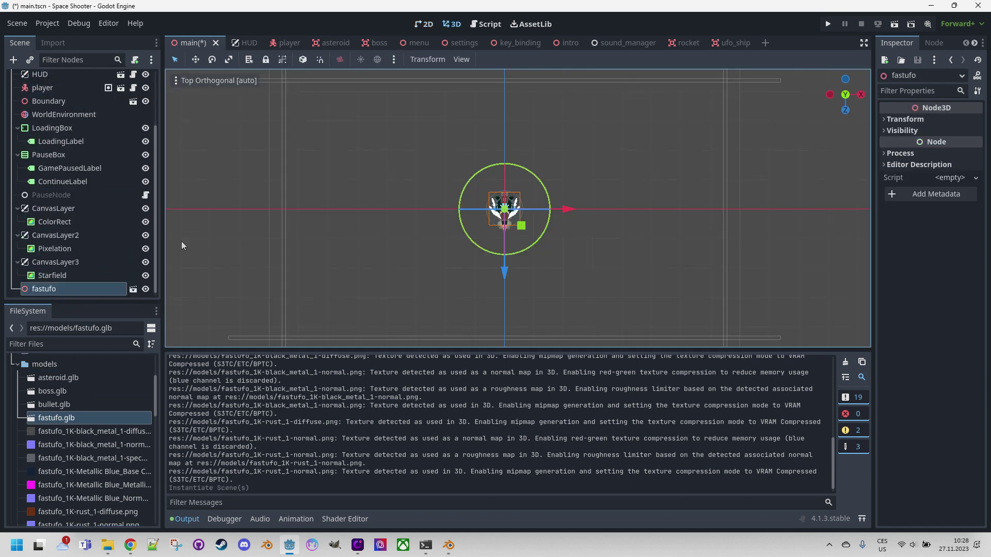
Step: Move the fastufo ship along its Z and X gizmo arrows and orbit to inspect it
scroll(543, 199, "down", 2)
middle_click_drag(543, 199, 697, 157)
scroll(551, 191, "up", 5)
scroll(732, 129, "up", 3)
scroll(713, 134, "down", 3)
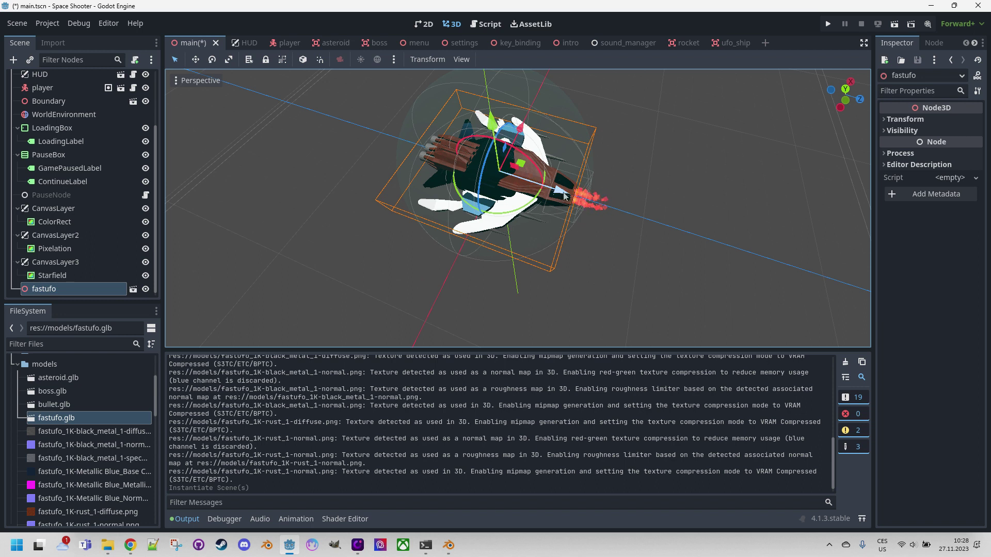
left_click_drag(564, 195, 446, 177)
left_click_drag(434, 99, 435, 216)
middle_click_drag(436, 215, 472, 215)
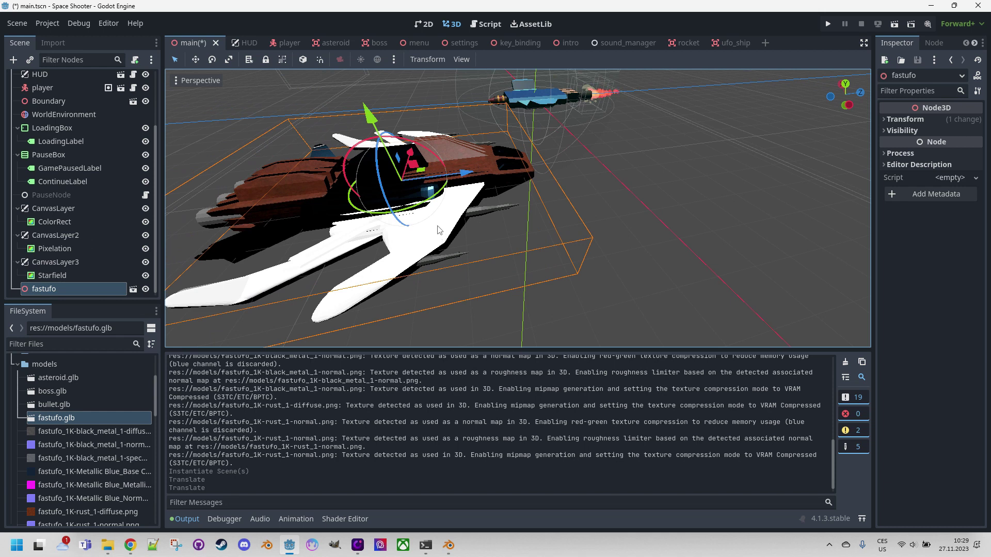
middle_click_drag(452, 219, 517, 200)
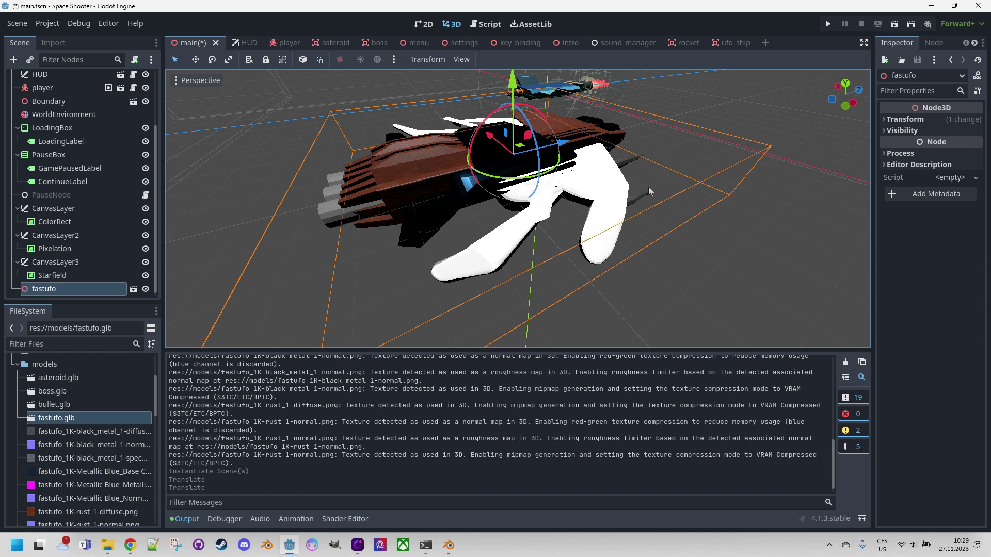
middle_click_drag(536, 209, 540, 253)
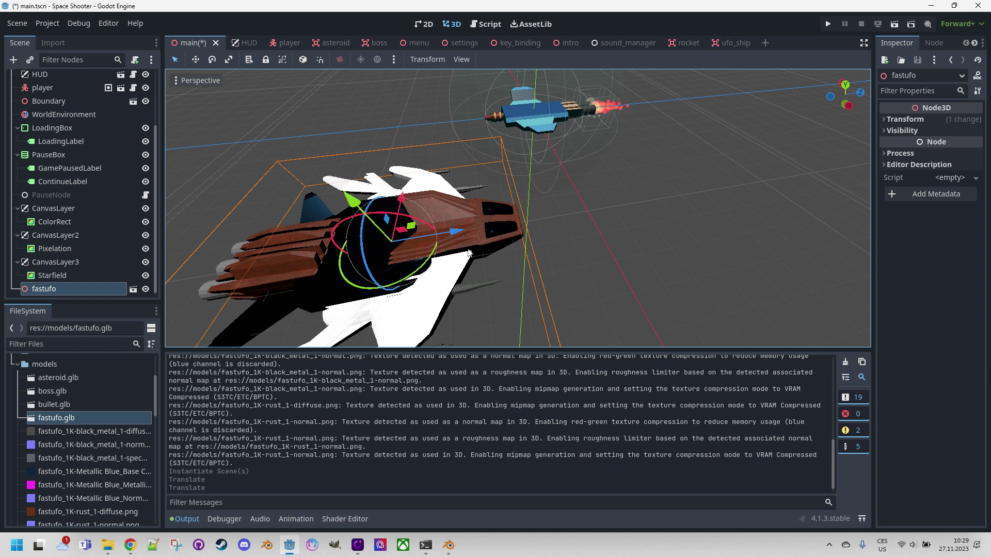
Step: Create a New Inherited Scene from fastufo.glb and orbit to view the ship
right_click(53, 419)
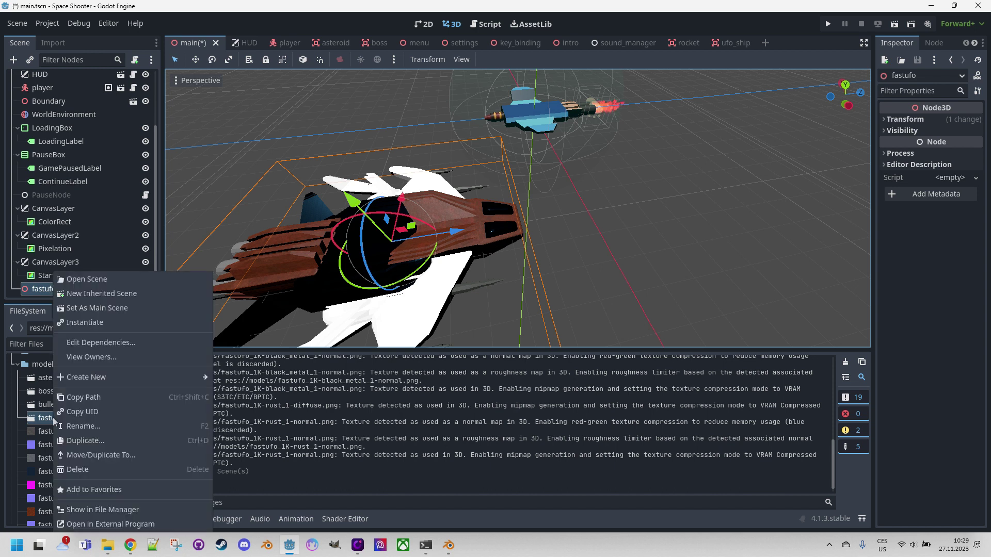
left_click(114, 294)
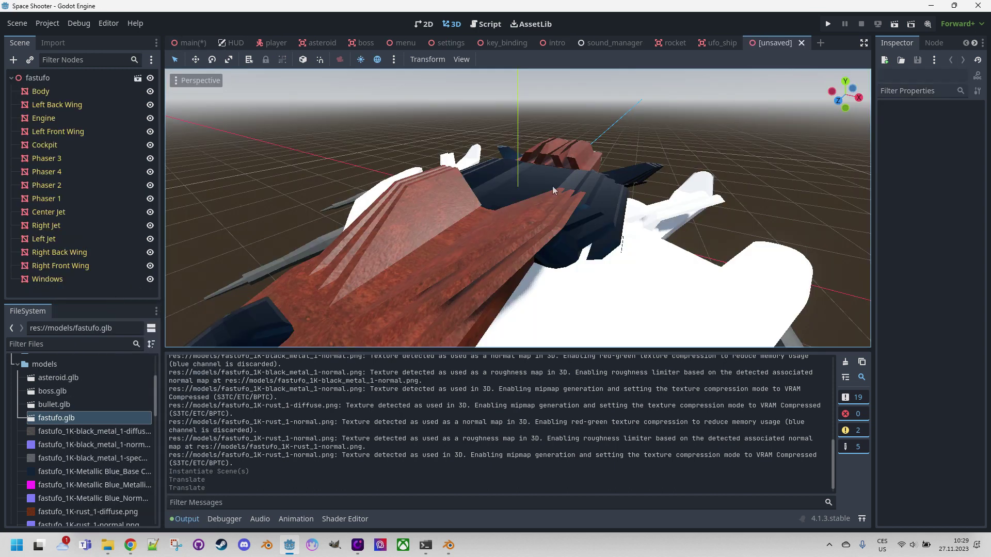
scroll(554, 189, "down", 5)
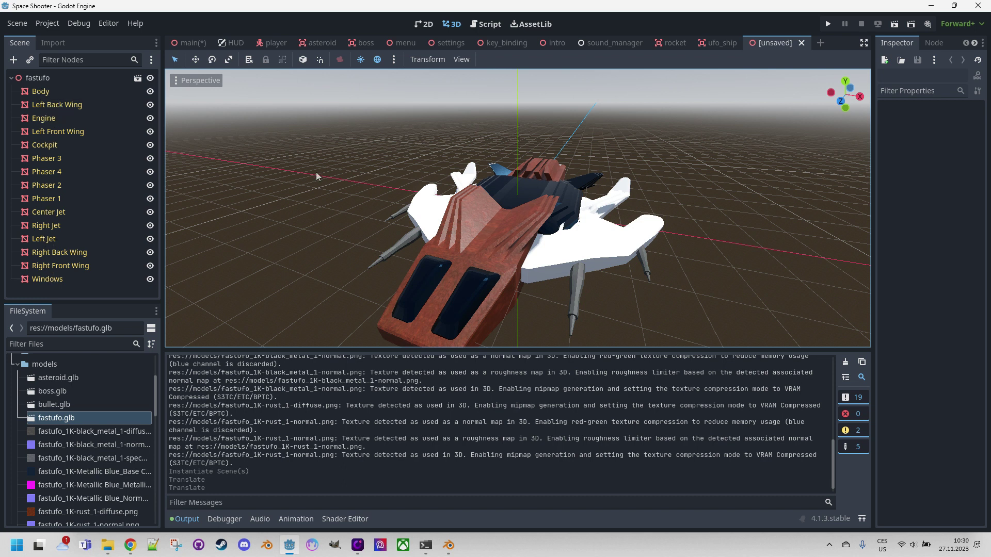
middle_click_drag(330, 226, 454, 226)
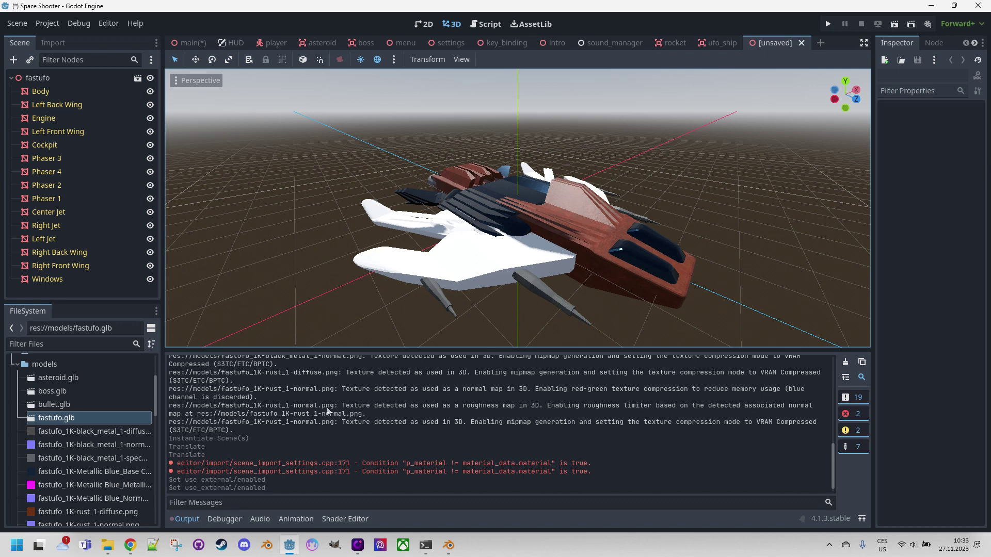
Step: Show fastufo.glb's Import tab and cancel the Root Type change, keeping Node3D
left_click(32, 422)
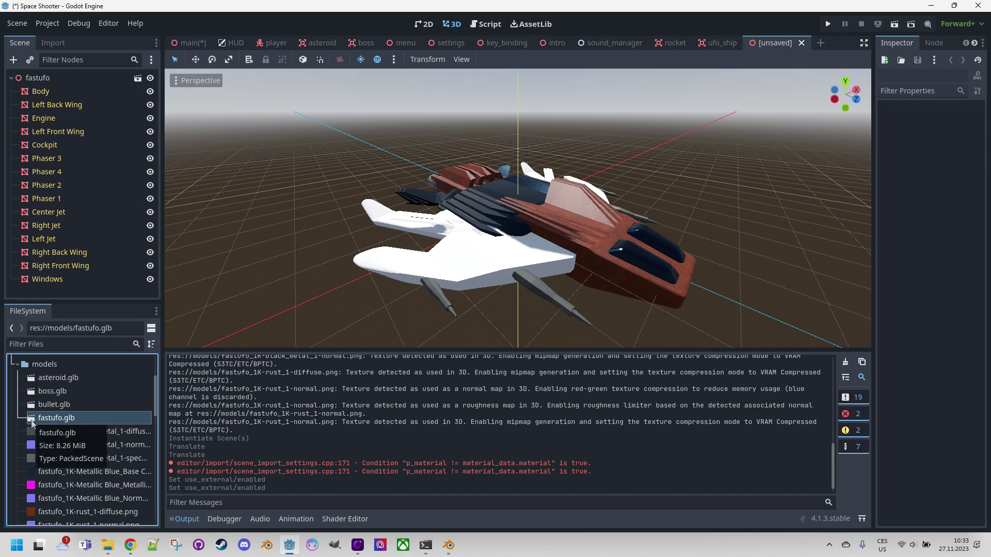
left_click(53, 44)
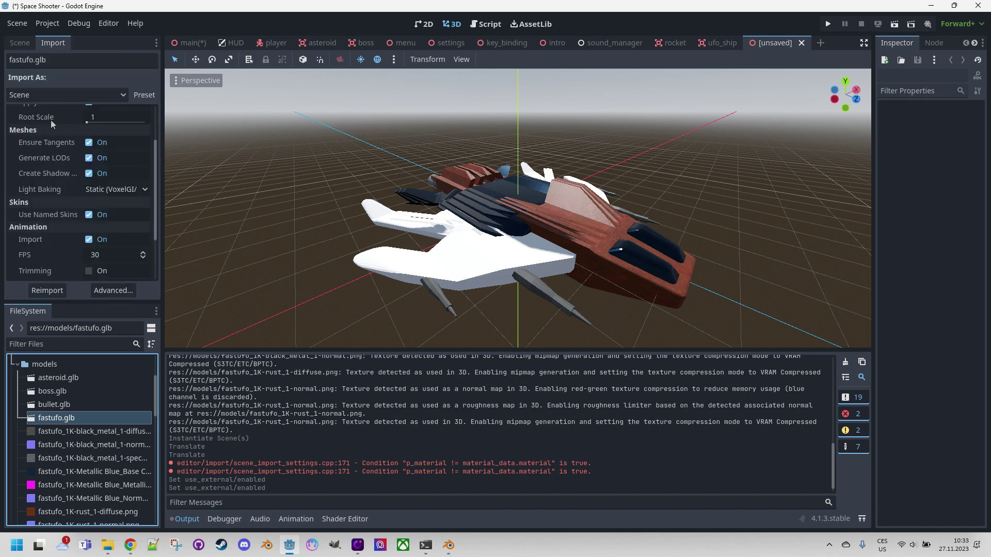
scroll(74, 152, "up", 3)
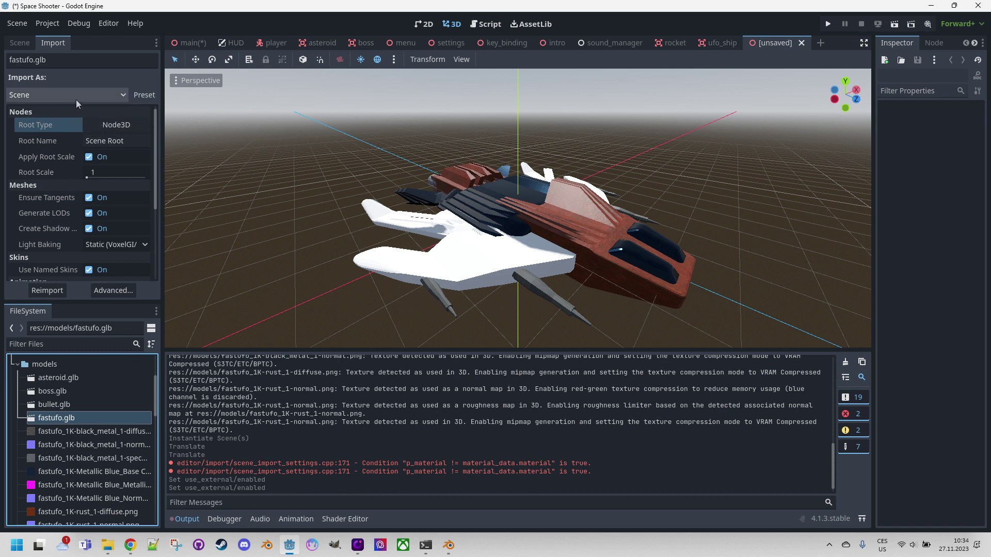
left_click(107, 125)
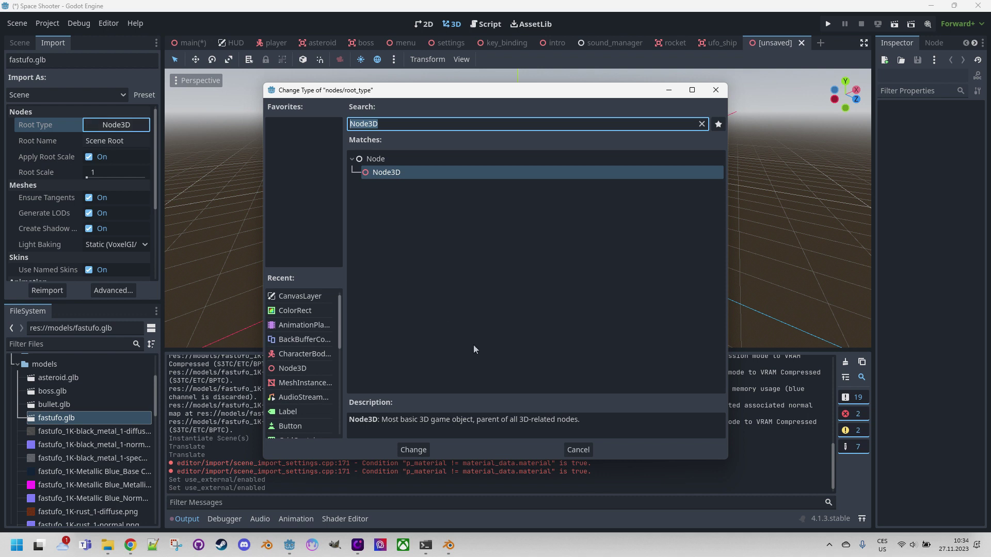
left_click(576, 451)
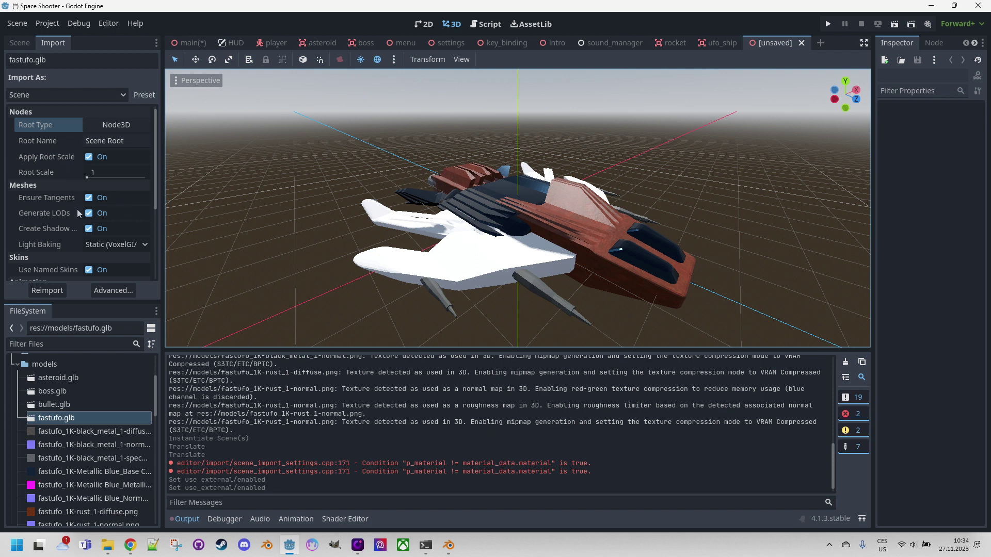
scroll(63, 156, "down", 2)
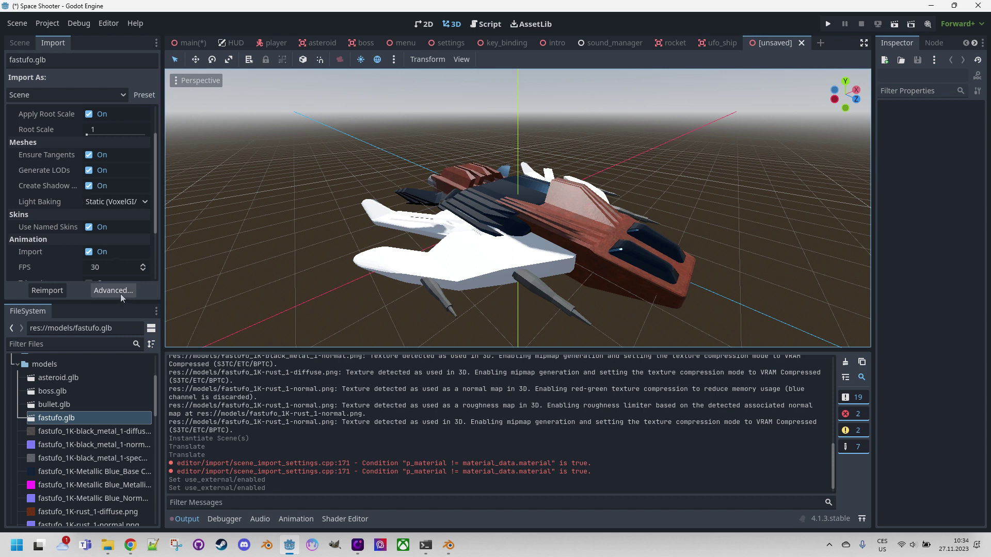
double_click(30, 420)
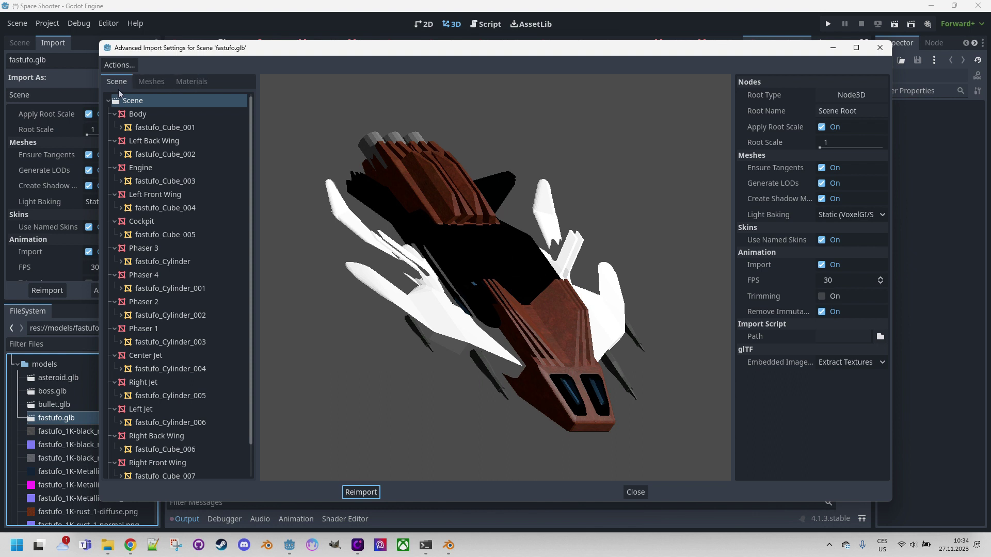
left_click(120, 64)
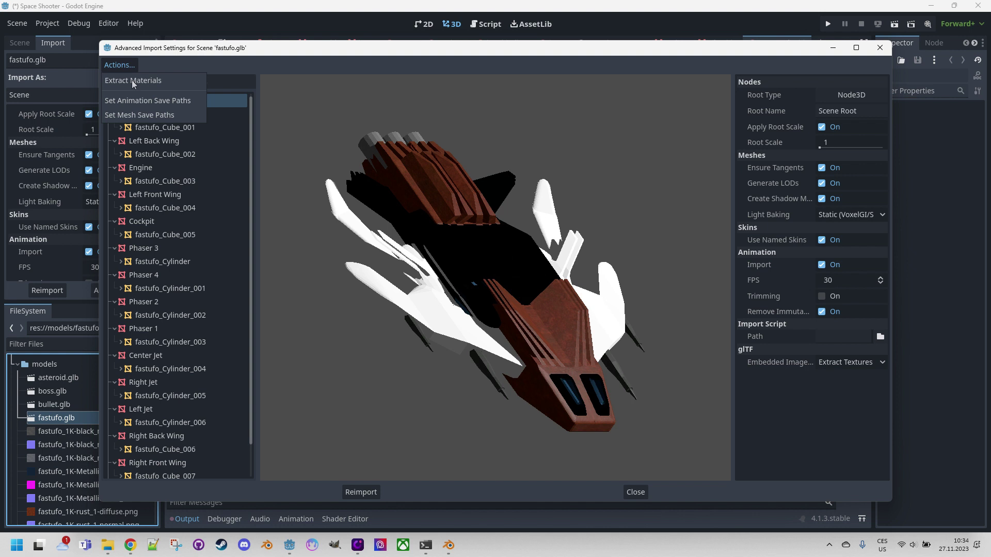
left_click(887, 53)
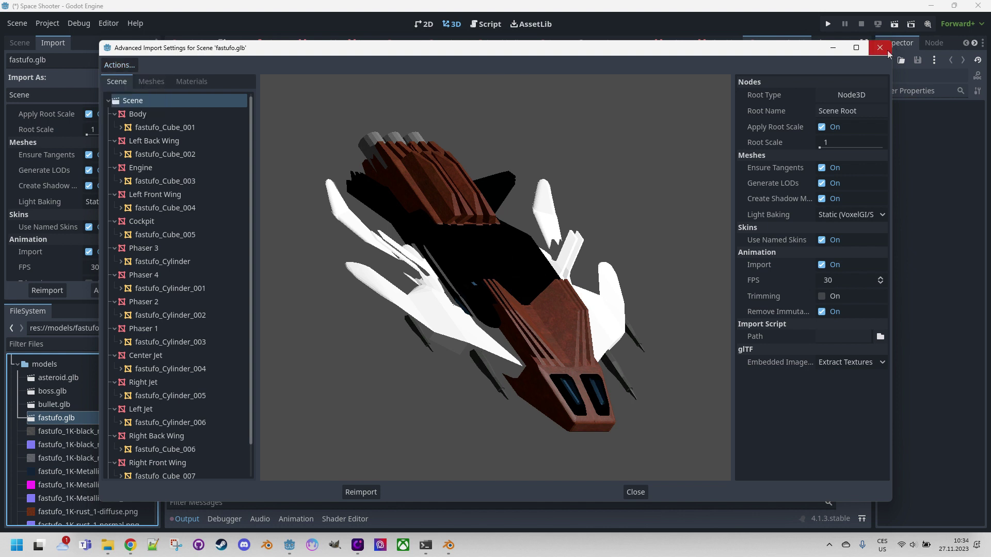
left_click(880, 48)
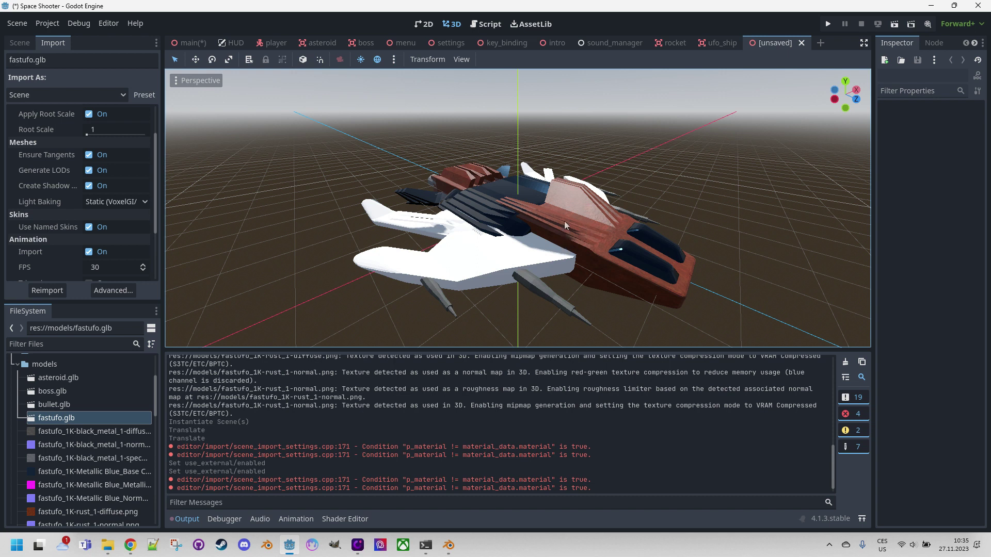
middle_click_drag(536, 241, 532, 281)
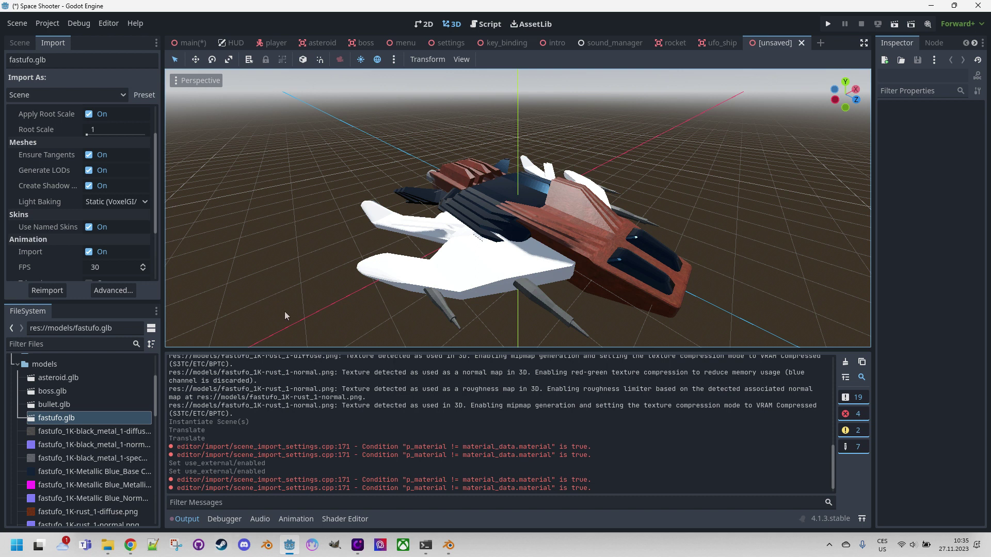
Step: Bring the Scene dock forward to list fastufo's Body, wings, Engine, Cockpit, phasers, jets and Windows nodes
left_click(19, 43)
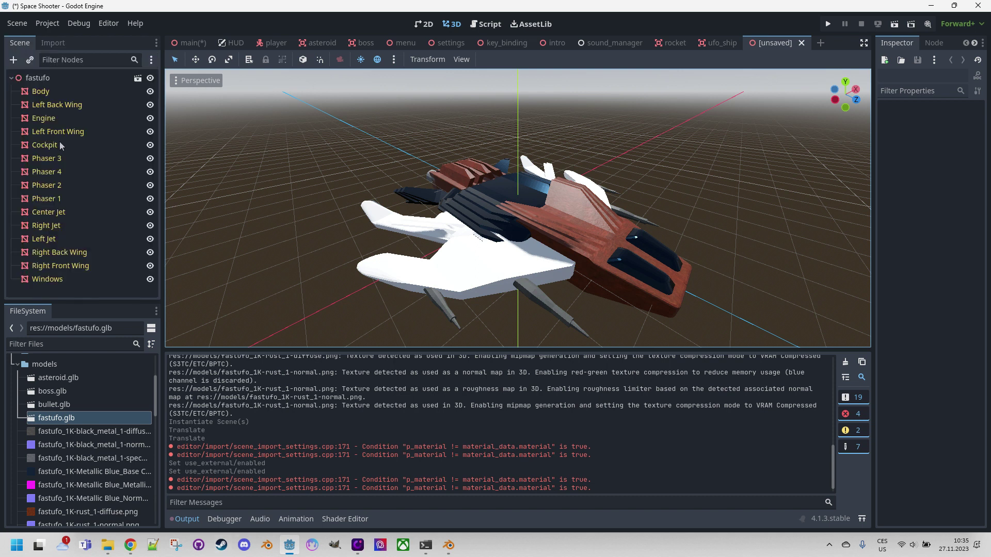